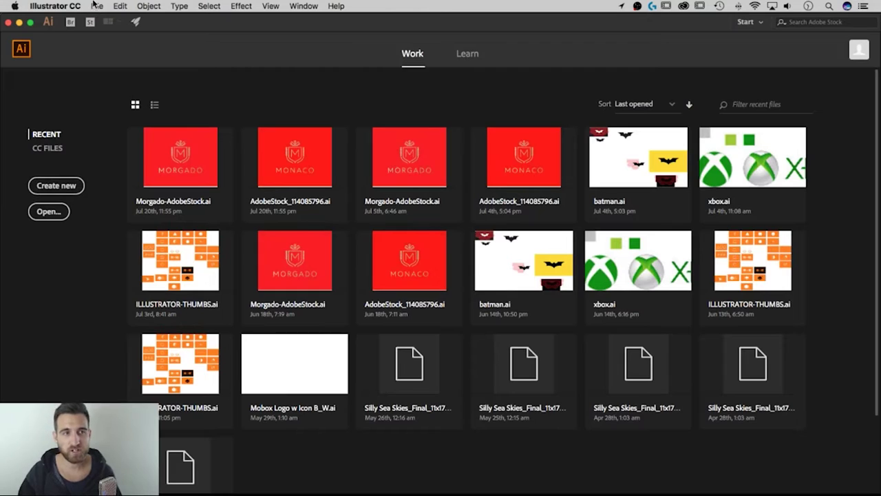
Create a new Letter print document, 8.5 × 11 inches, using Inches units and RGB colour mode.
click(97, 6)
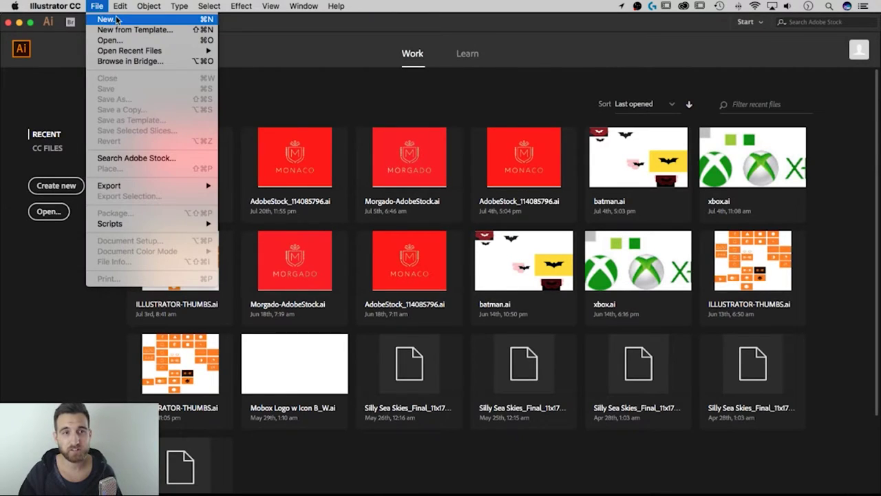
click(109, 20)
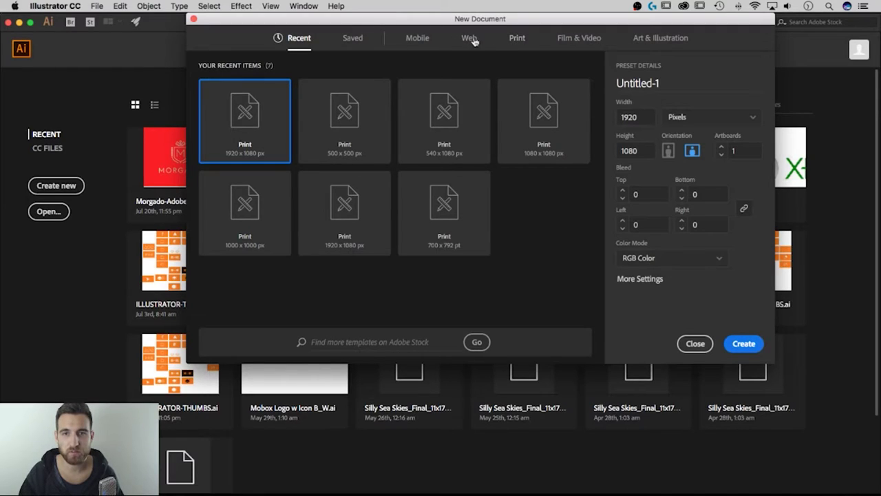
click(519, 38)
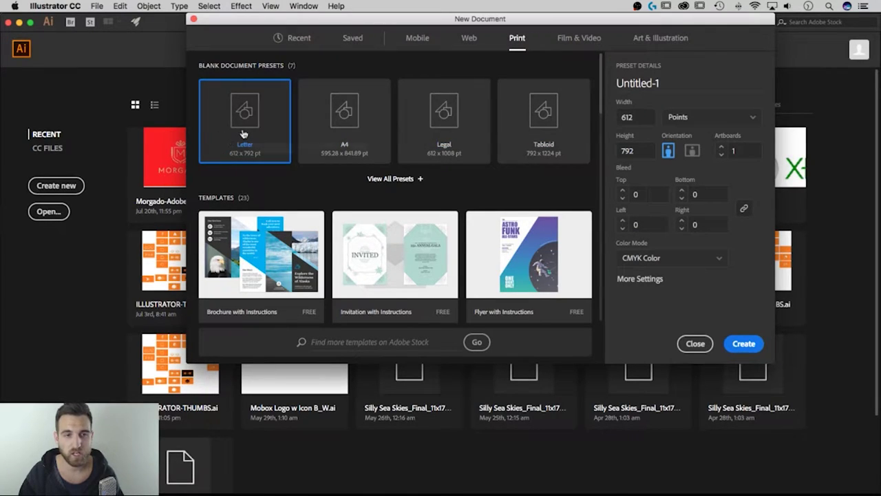
click(743, 122)
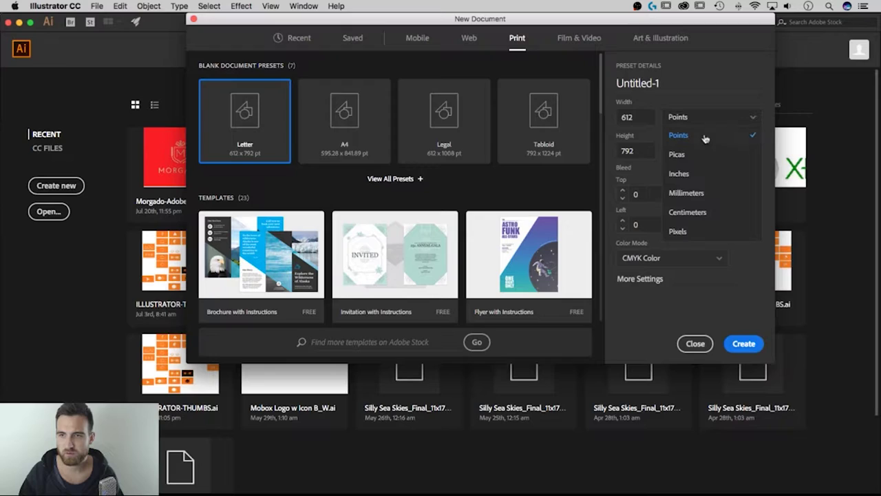
click(681, 173)
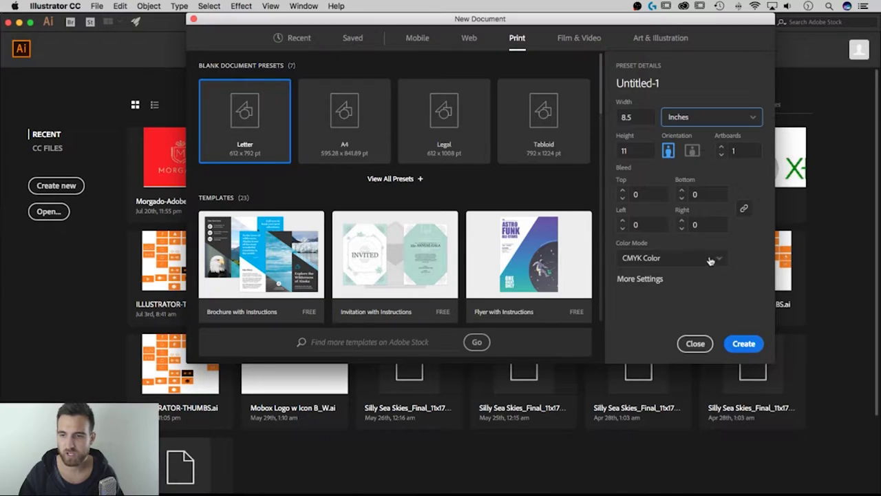
click(697, 261)
click(643, 277)
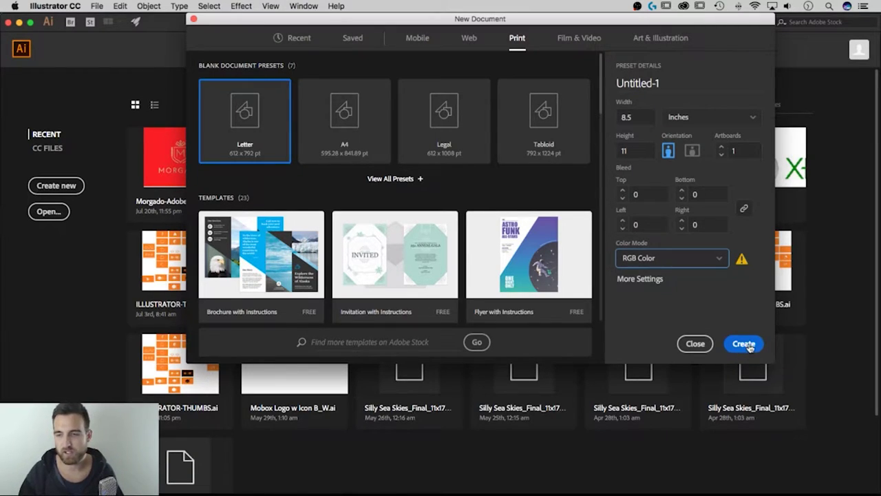
click(745, 344)
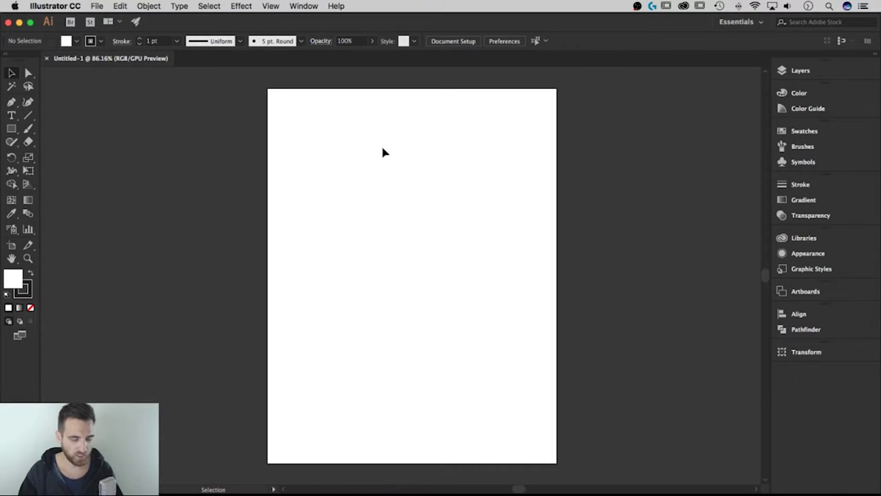
Turn on the inch rulers with Cmd+R and check the View menu without changing anything.
key(super+r)
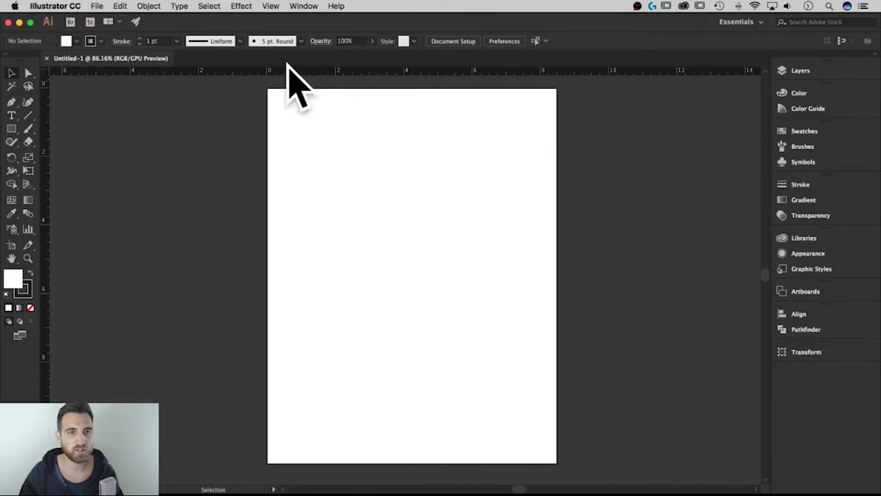
click(270, 7)
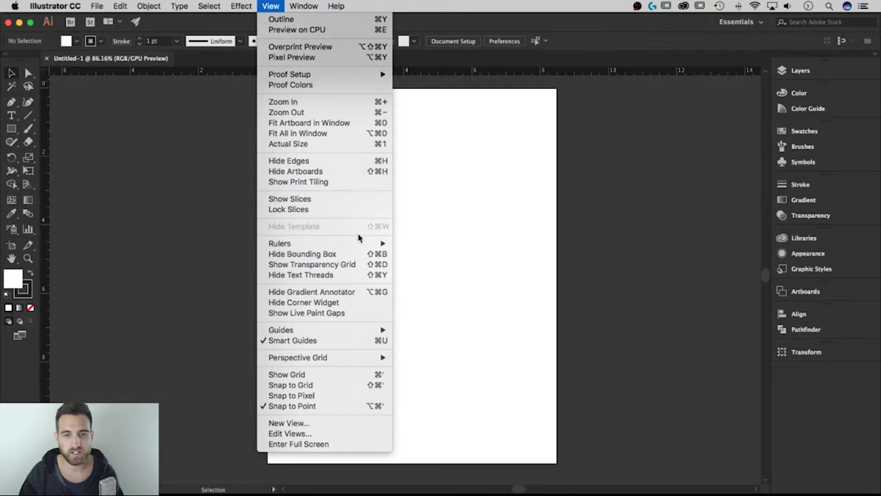
mouse_move(360, 243)
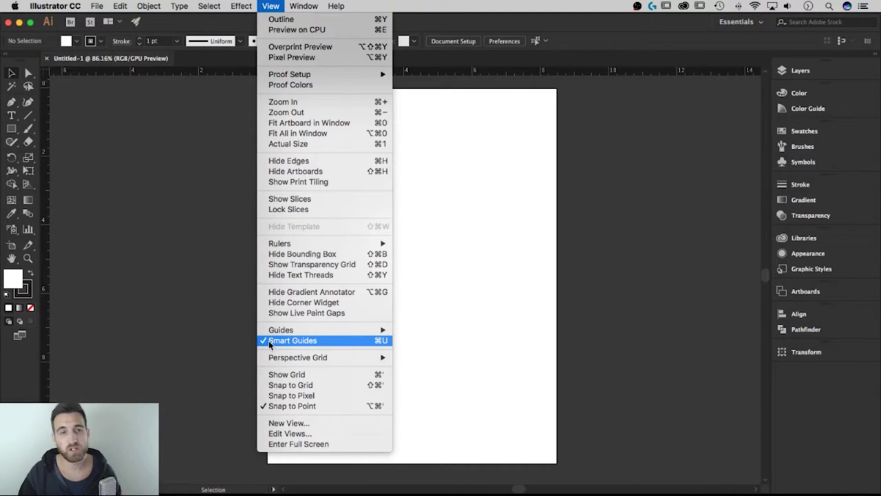
click(469, 231)
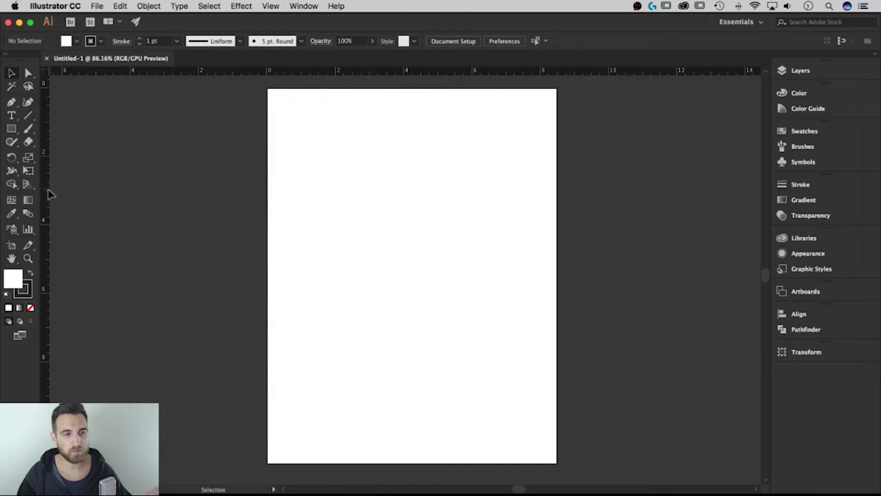
Drag a vertical guide from the ruler and place it on the pasteboard left of the artboard.
drag(45, 192, 163, 255)
scroll(186, 248, left, 8)
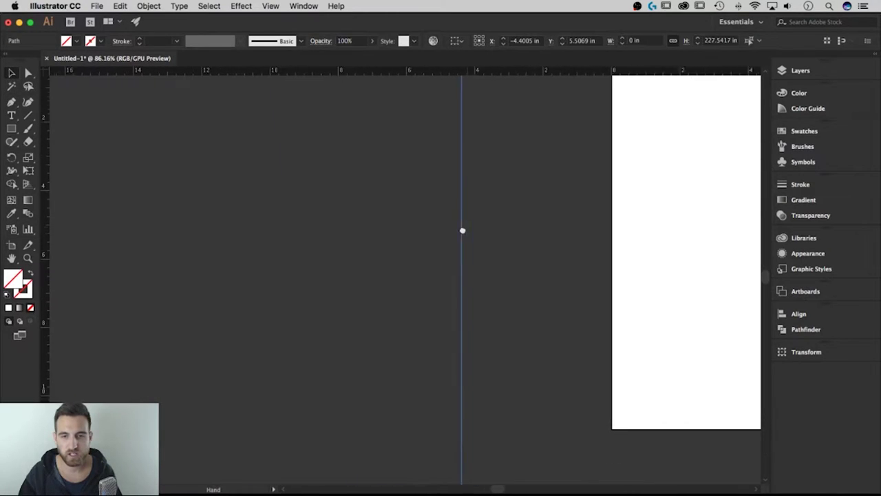
drag(448, 229, 327, 232)
scroll(425, 236, left, 2)
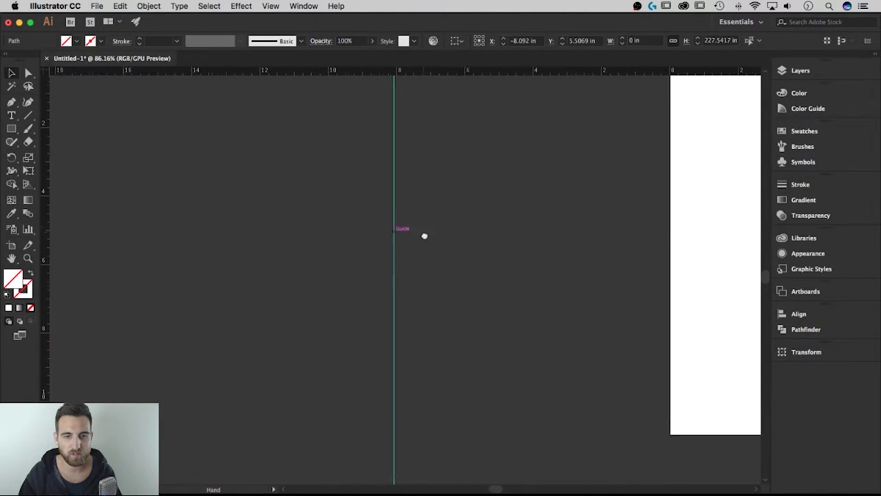
click(434, 277)
scroll(454, 270, left, 1)
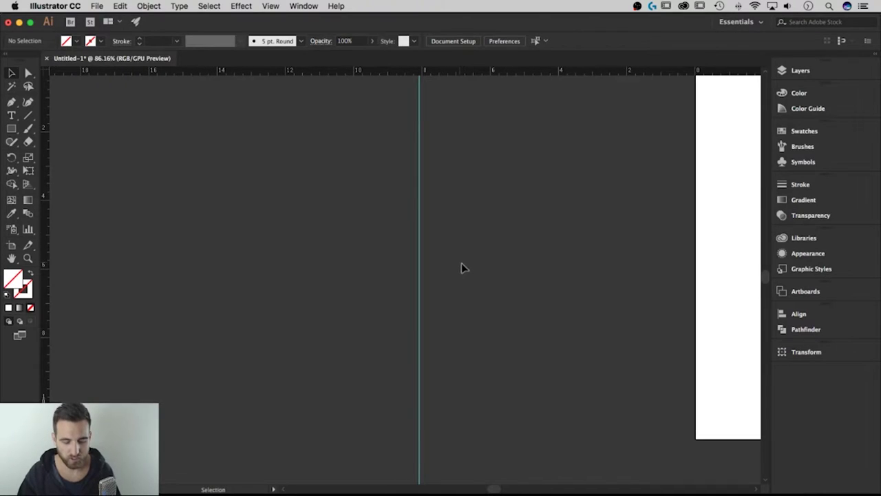
click(419, 215)
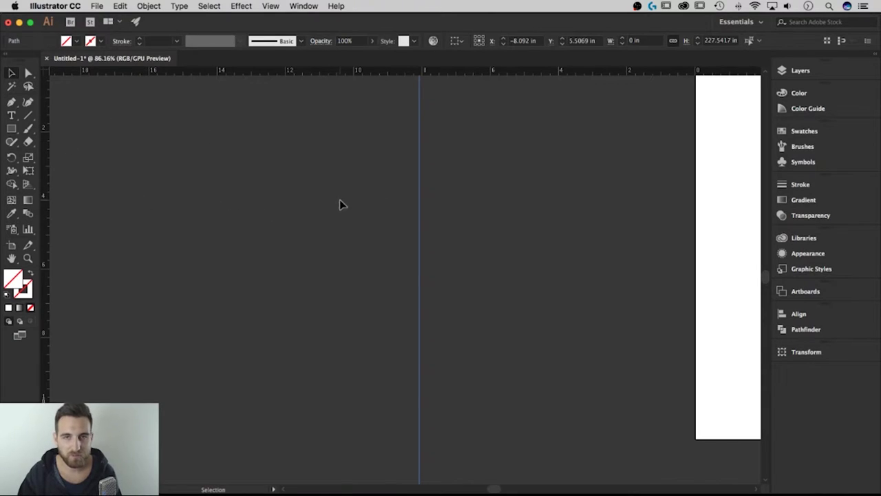
click(12, 104)
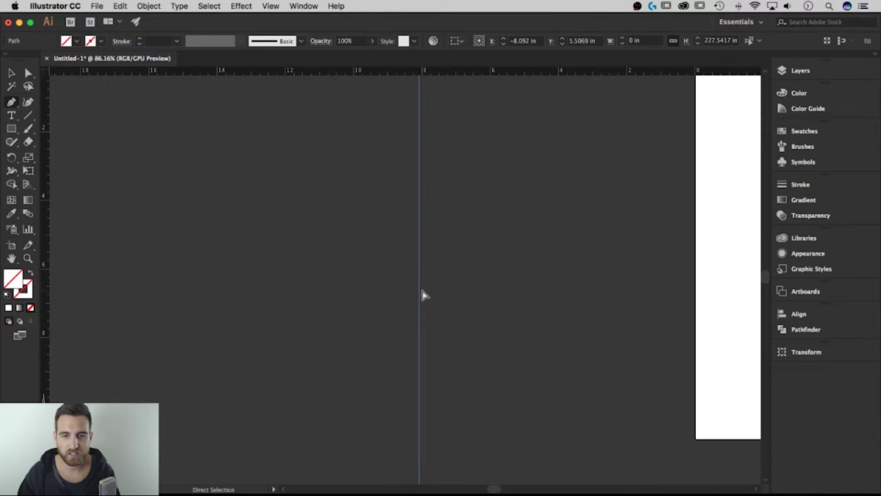
At 100% zoom, pen a curved anchor on the guide and a second anchor to its left.
key(super+1)
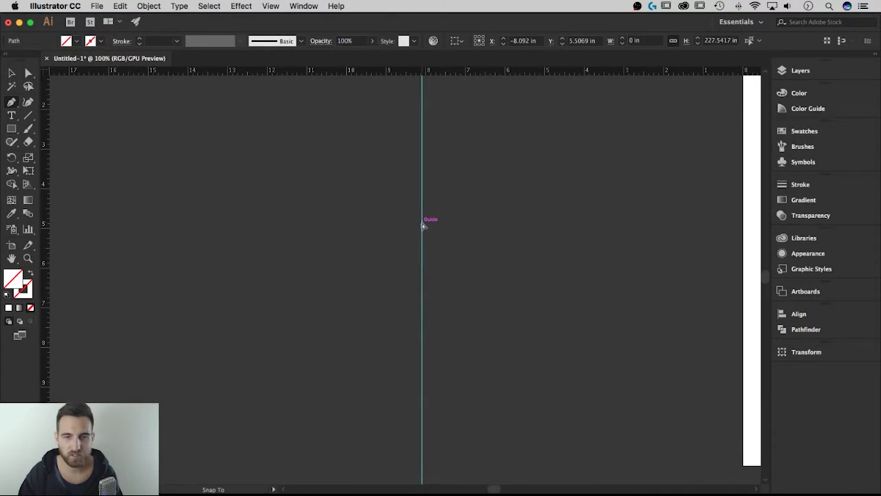
key(super+semicolon)
drag(421, 225, 398, 202)
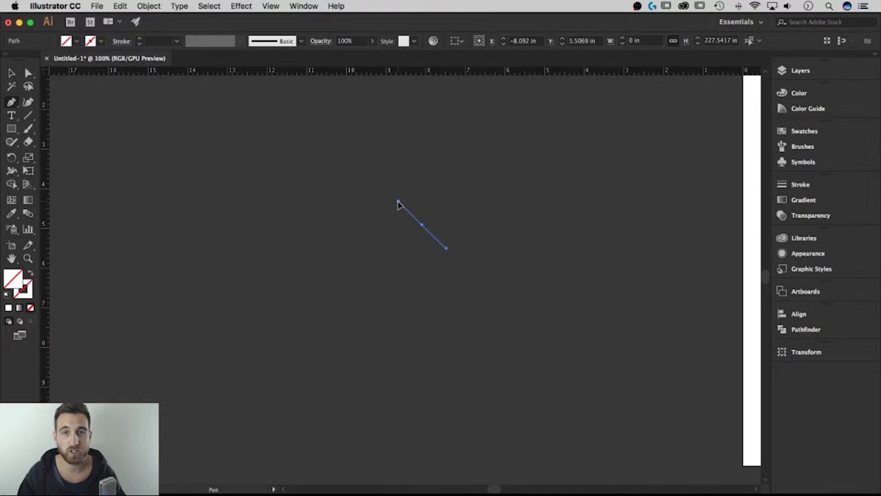
drag(398, 204, 424, 325)
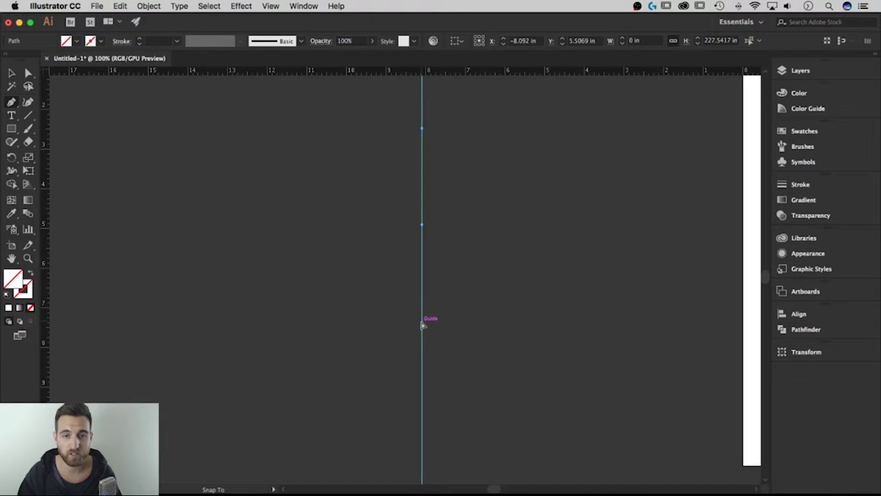
drag(423, 325, 381, 189)
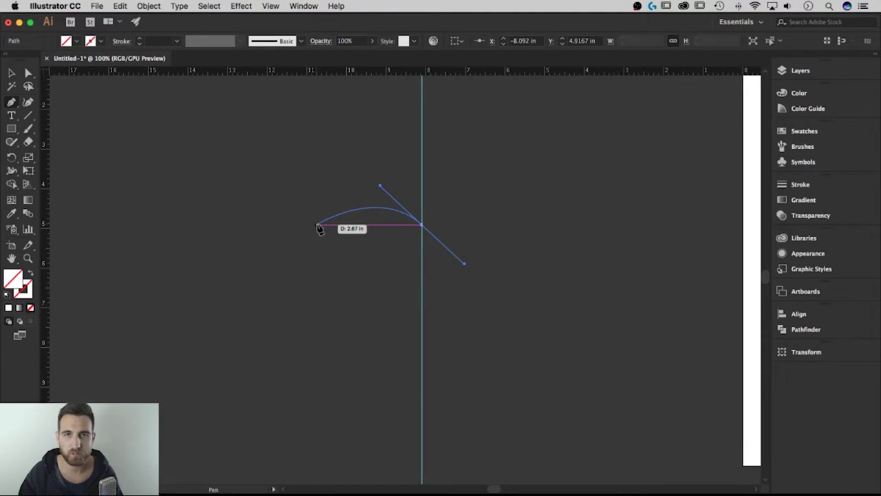
click(317, 226)
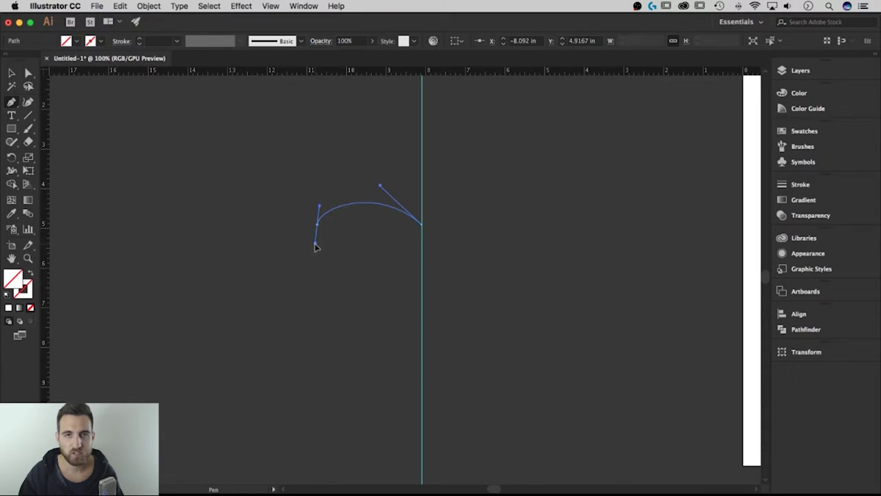
Curve the left side down to a bottom point on the guide, close at the top, remove the handle loop.
mouse_move(316, 246)
mouse_down()
mouse_move(309, 260)
mouse_move(309, 249)
mouse_up()
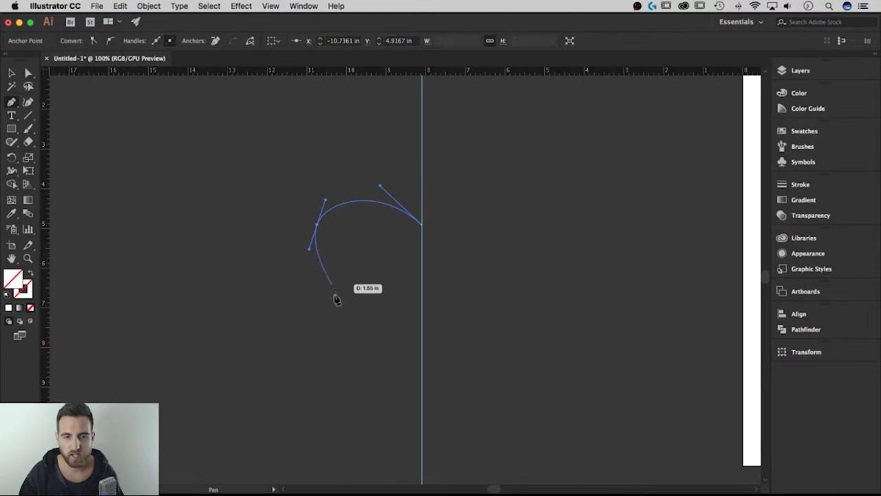
click(422, 336)
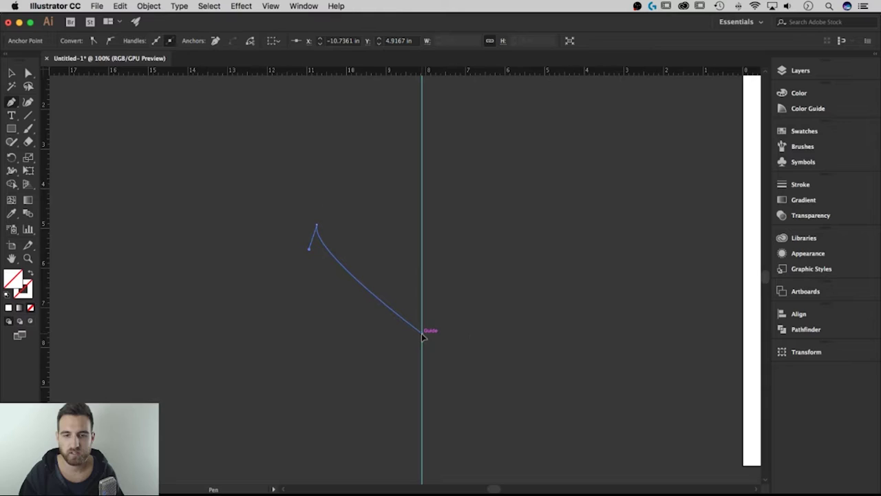
drag(423, 336, 459, 343)
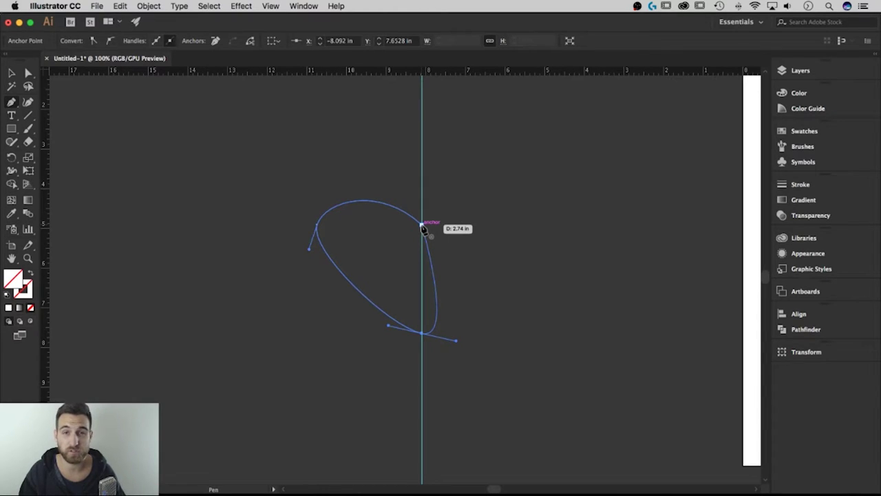
drag(423, 228, 424, 228)
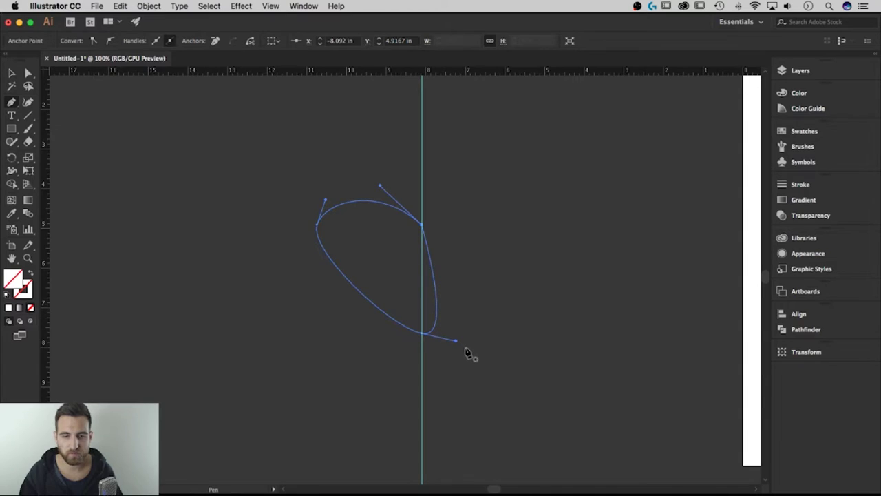
key(alt)
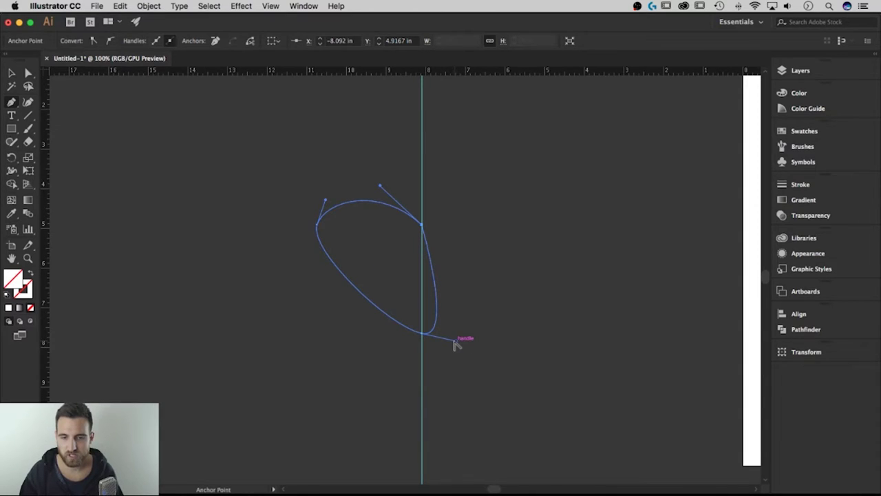
drag(455, 342, 423, 335)
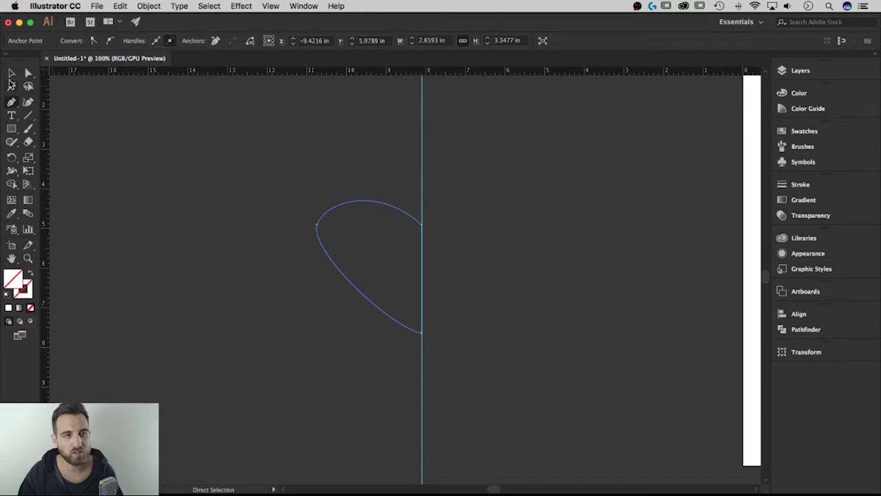
Fill the selected half-heart path with the C=0 M=95 Y=20 K=0 pink swatch.
click(11, 73)
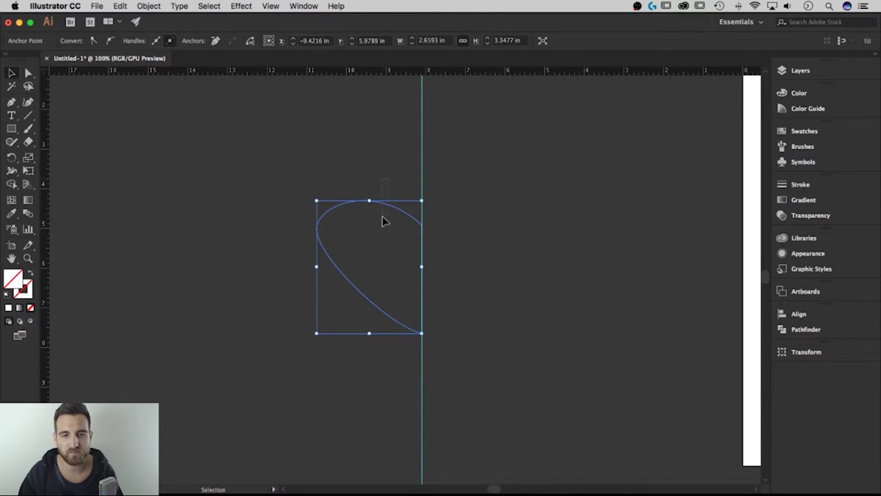
click(383, 221)
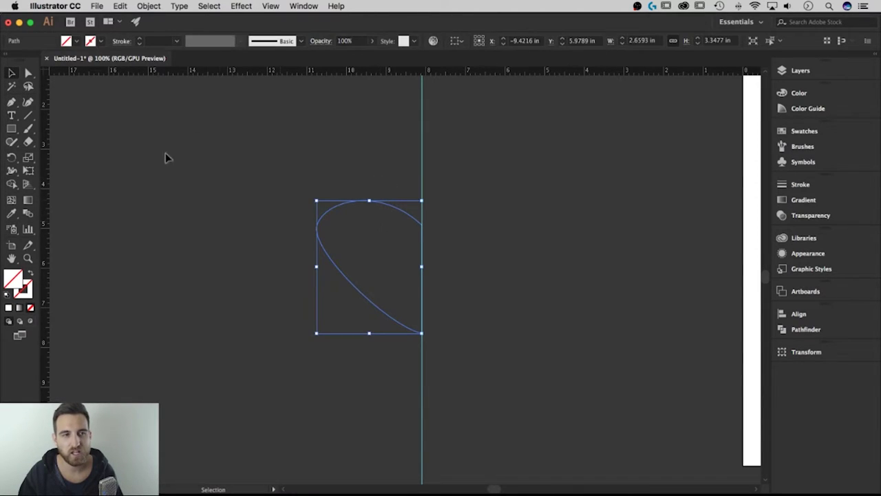
click(77, 43)
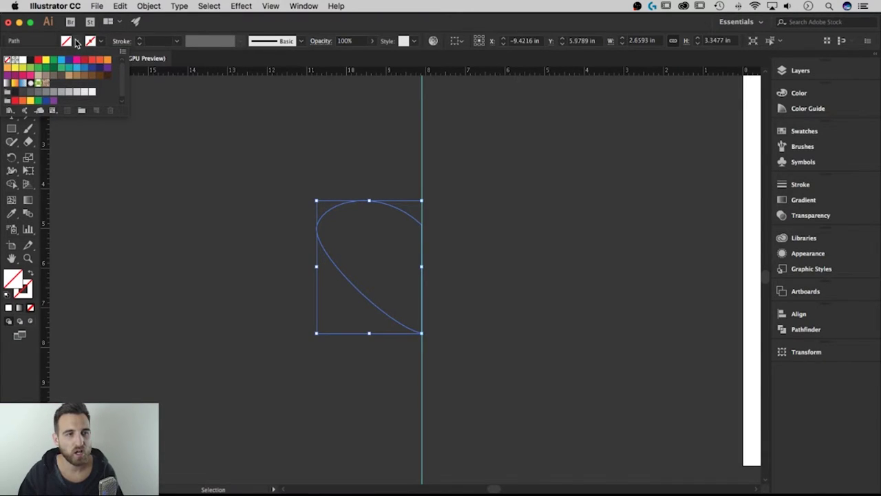
click(77, 42)
click(77, 42)
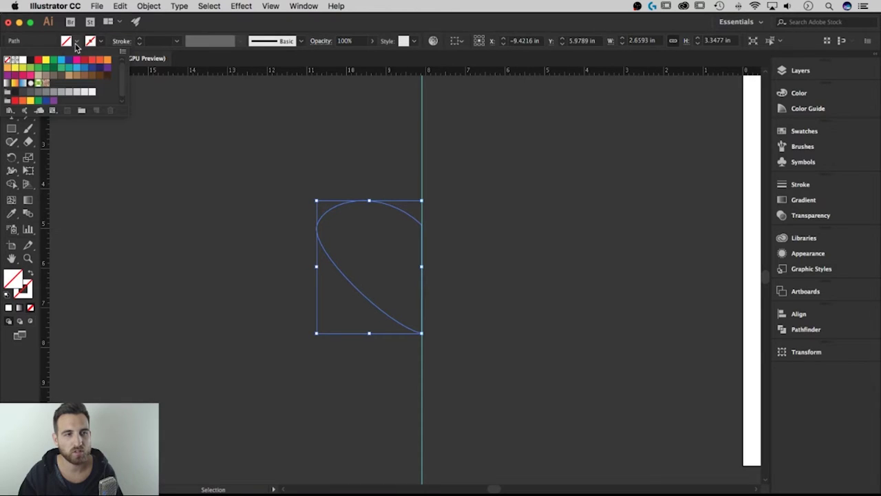
click(28, 78)
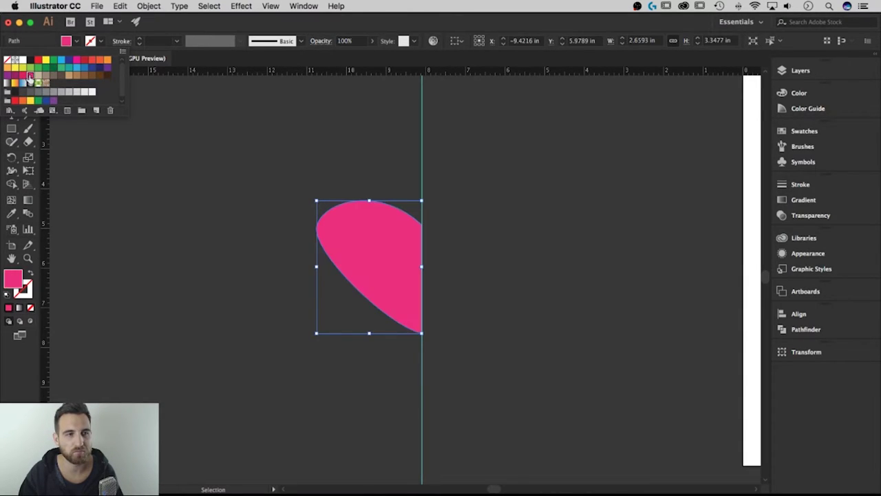
click(312, 172)
click(325, 168)
click(364, 219)
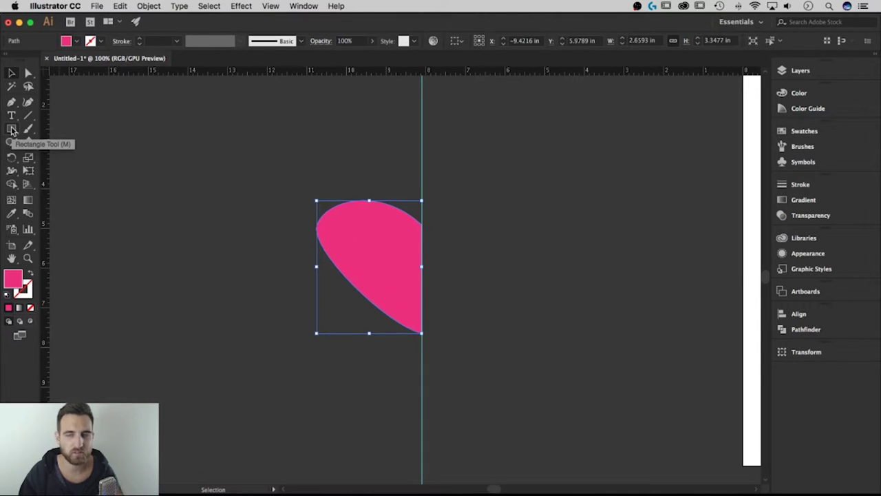
Draw a pink rectangle left of the half heart, Alt-drag a copy below it, and show the Color panel.
click(12, 129)
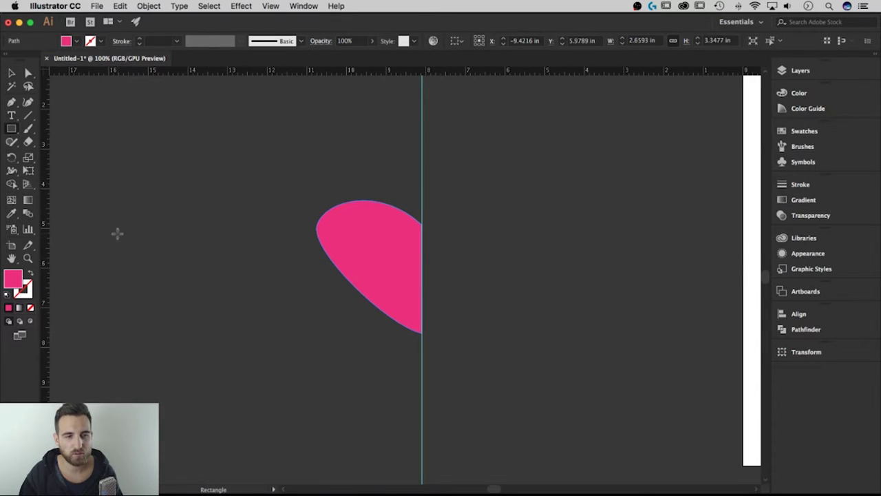
drag(117, 233, 177, 283)
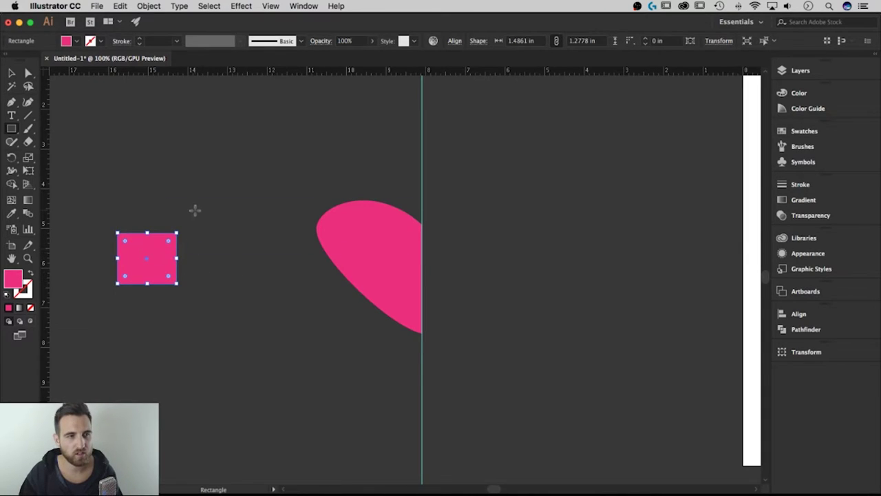
key(v)
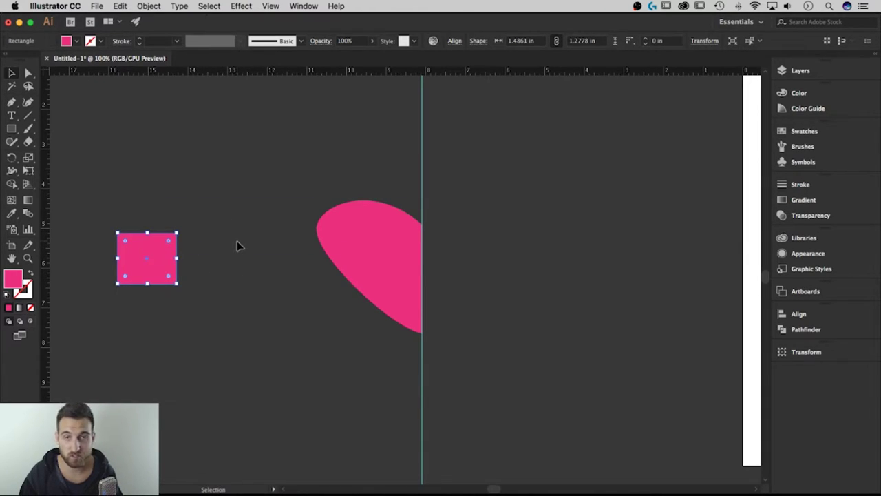
click(237, 244)
drag(252, 238, 248, 240)
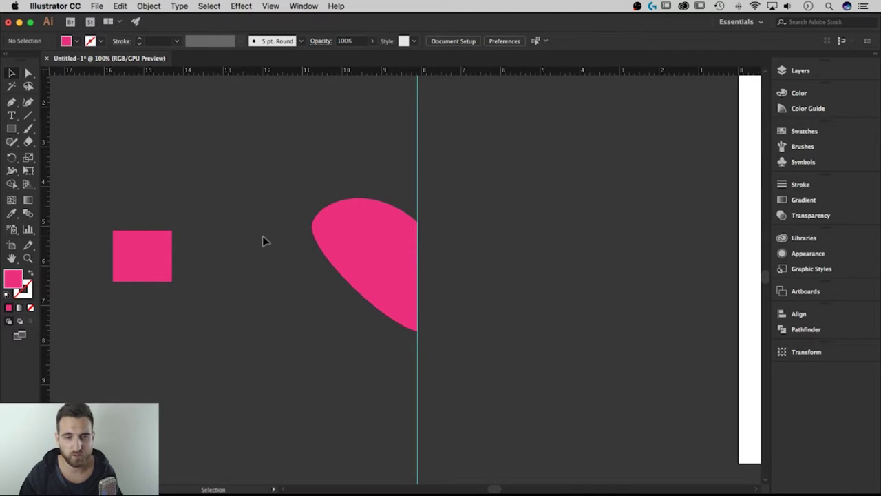
click(154, 248)
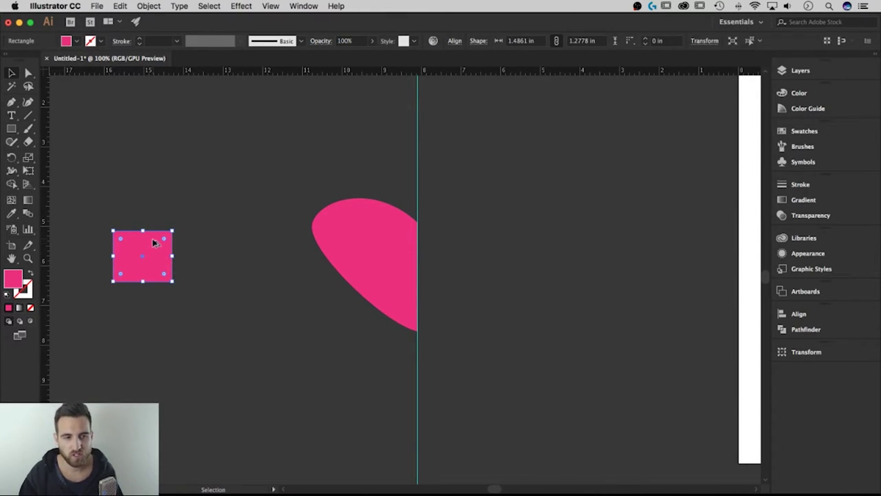
drag(151, 241, 153, 311)
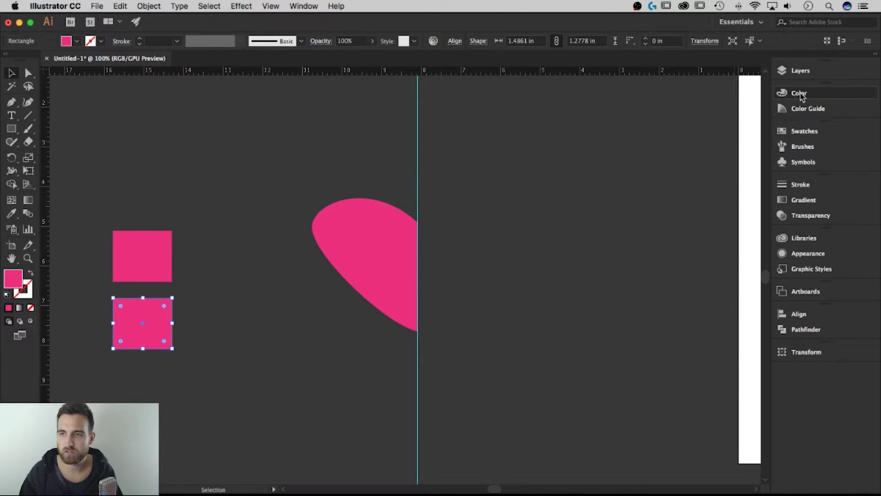
click(298, 6)
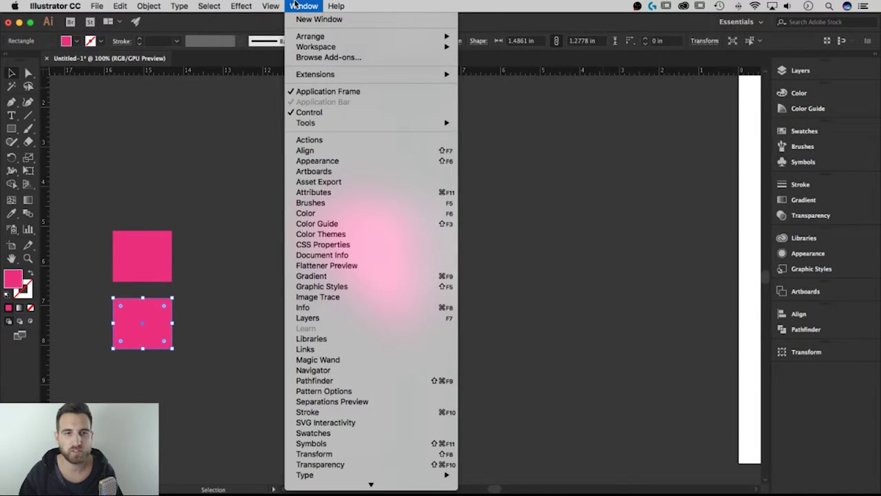
click(327, 217)
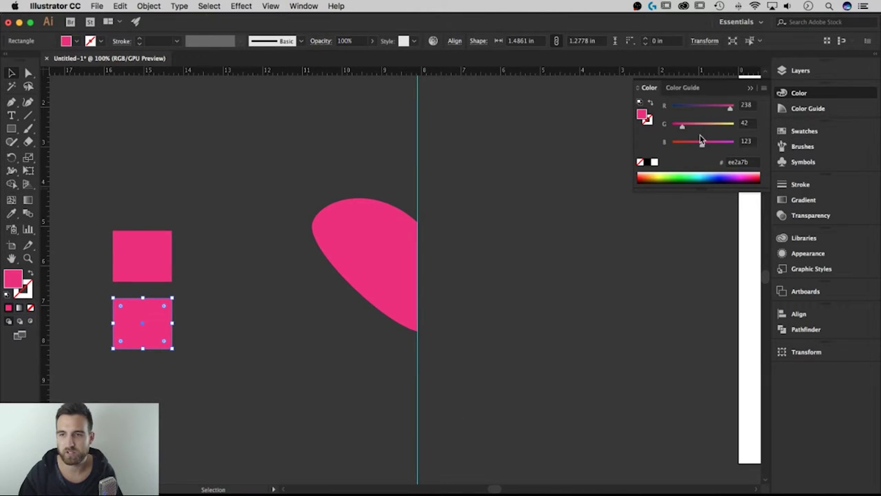
Set the lower rectangle's fill to pale pink edccdb in the Color Picker.
double_click(644, 116)
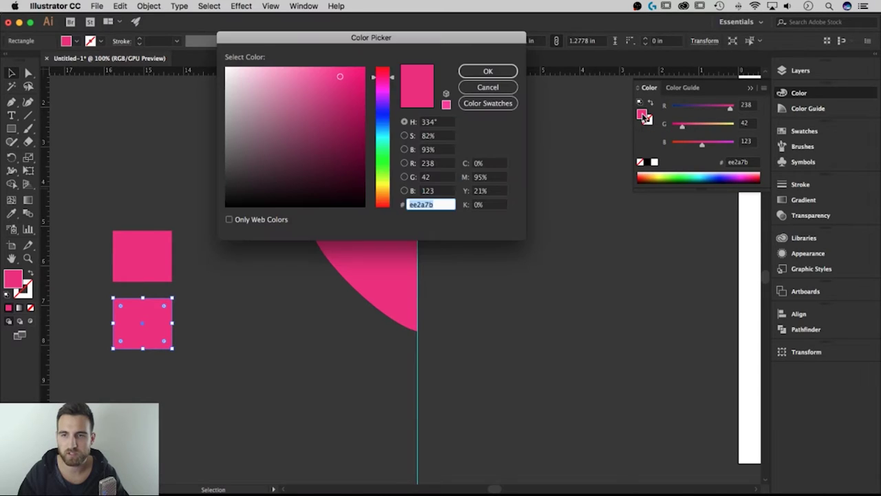
drag(456, 38, 591, 133)
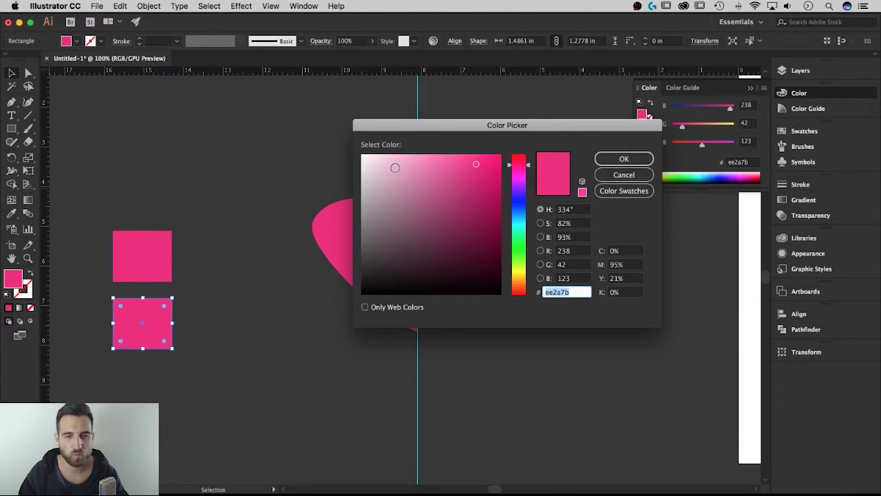
drag(384, 165, 381, 163)
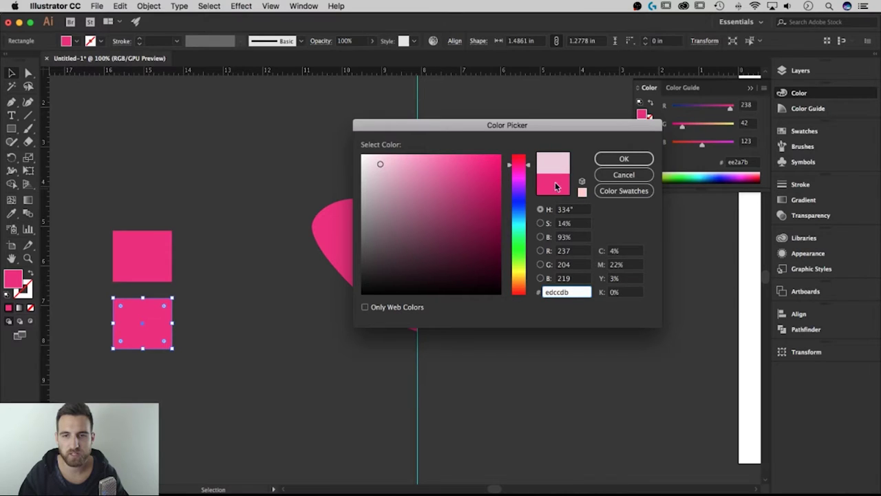
click(624, 159)
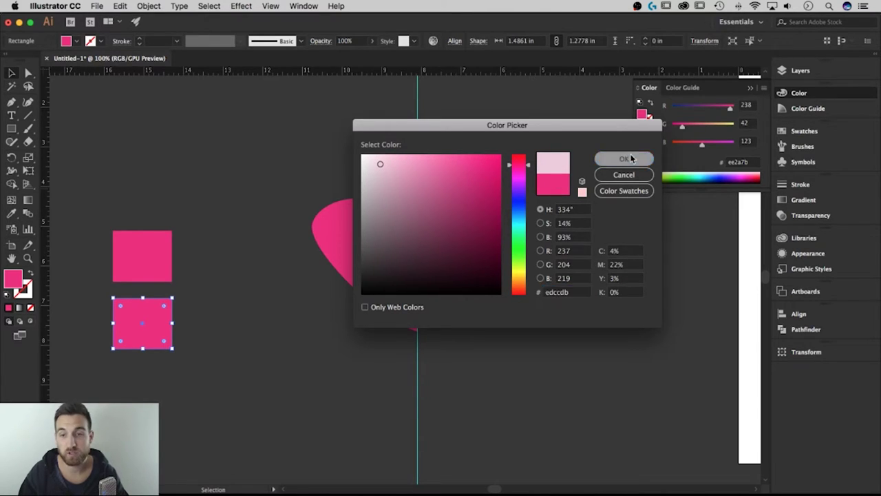
click(138, 290)
Set the upper rectangle's fill to red-pink dd3c62 and select both sample rectangles.
click(146, 265)
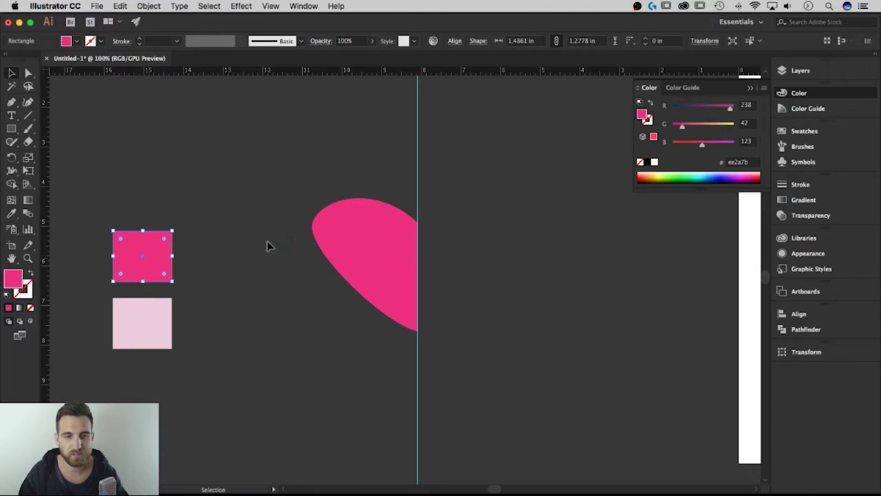
double_click(643, 117)
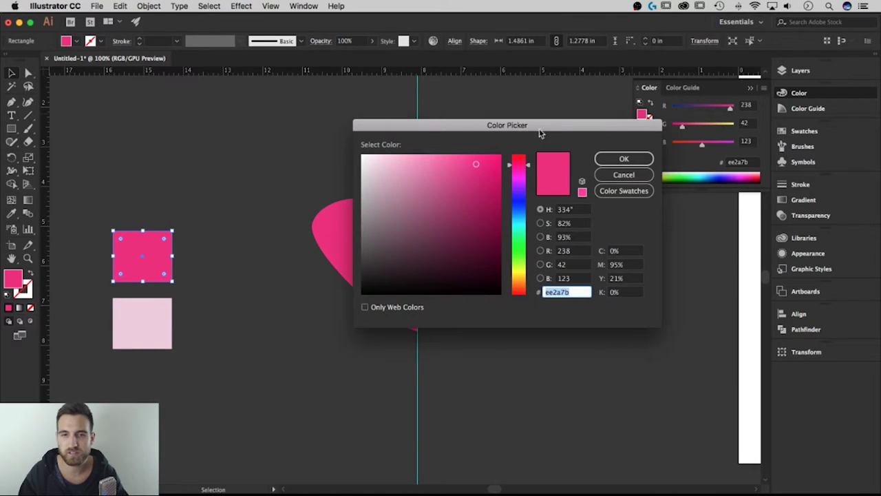
click(459, 173)
drag(459, 173, 451, 173)
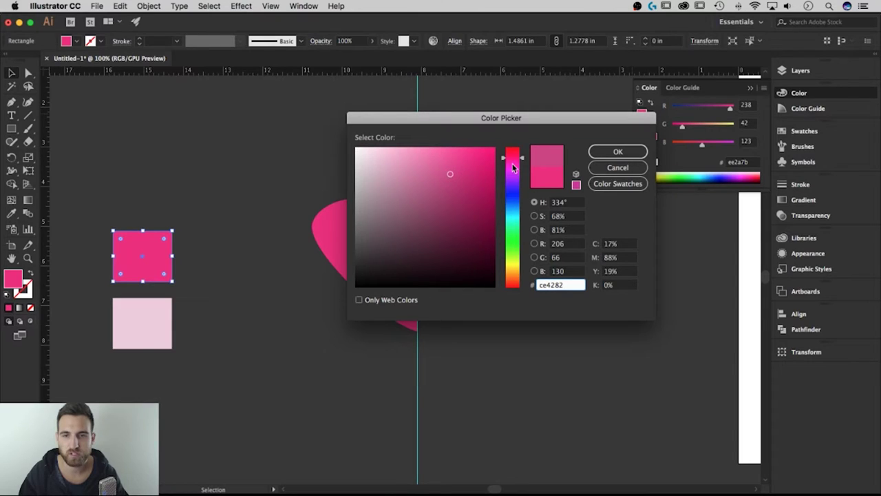
drag(510, 163, 523, 156)
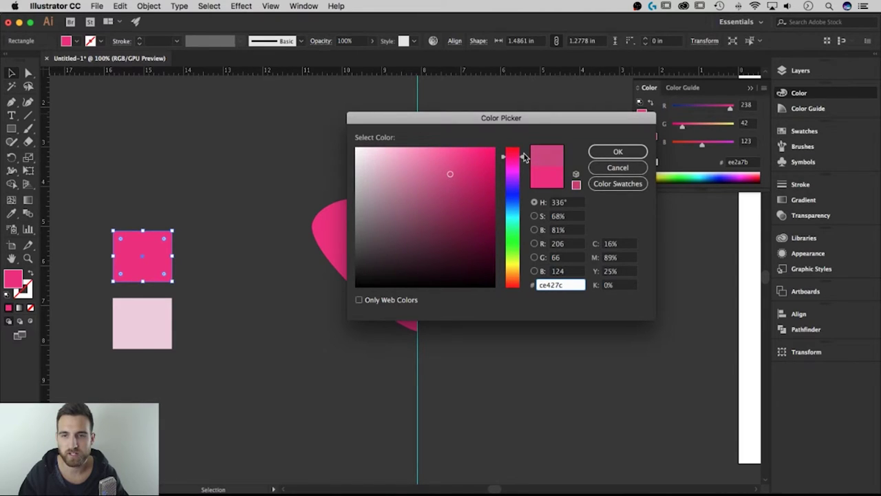
drag(452, 171, 461, 166)
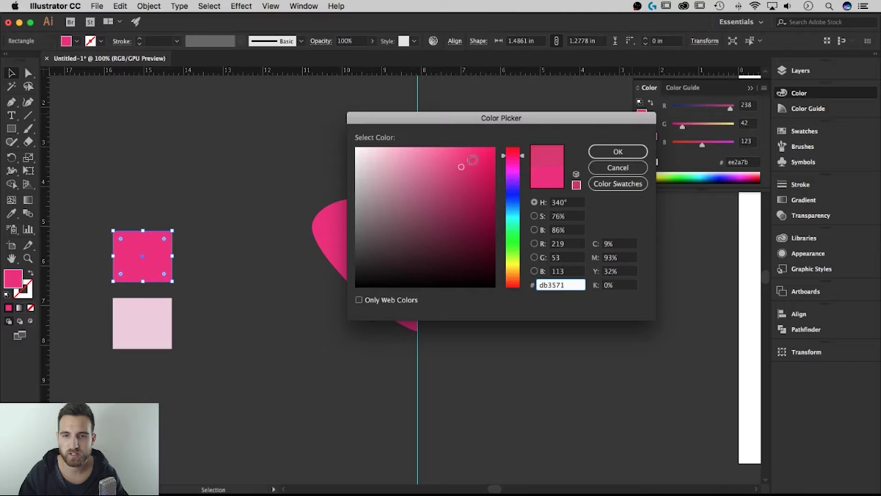
drag(522, 160, 523, 152)
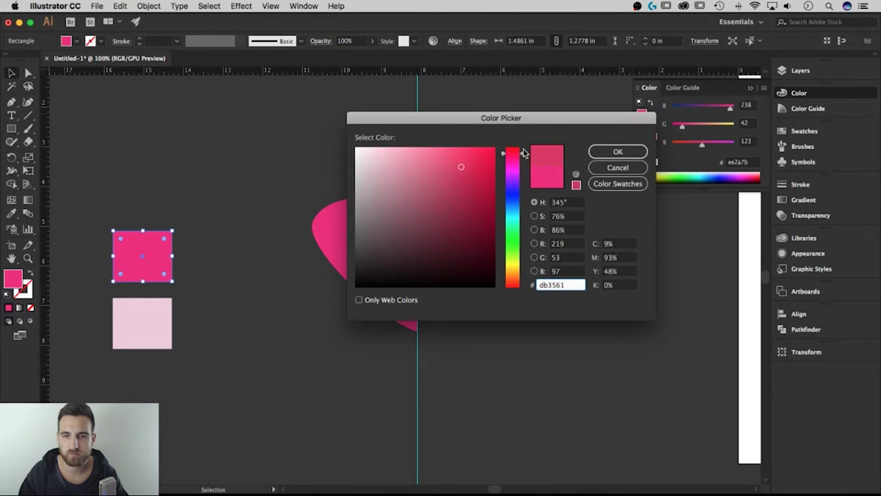
drag(461, 165, 457, 165)
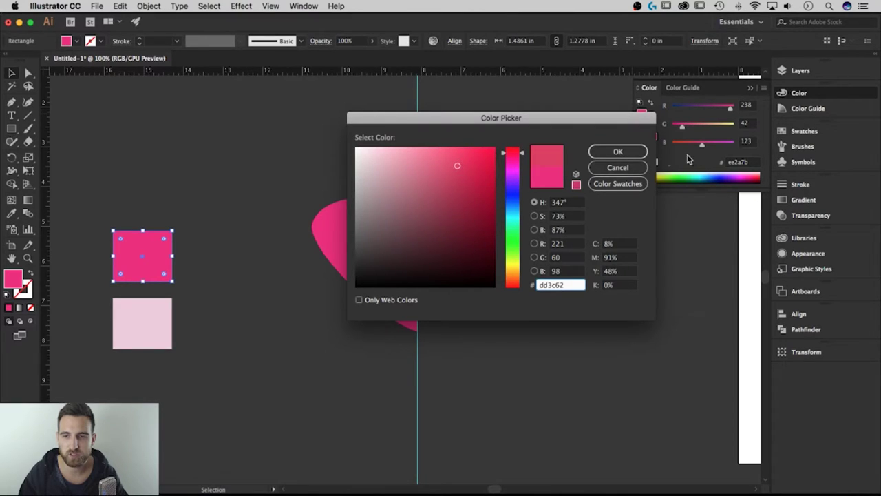
click(620, 153)
click(231, 227)
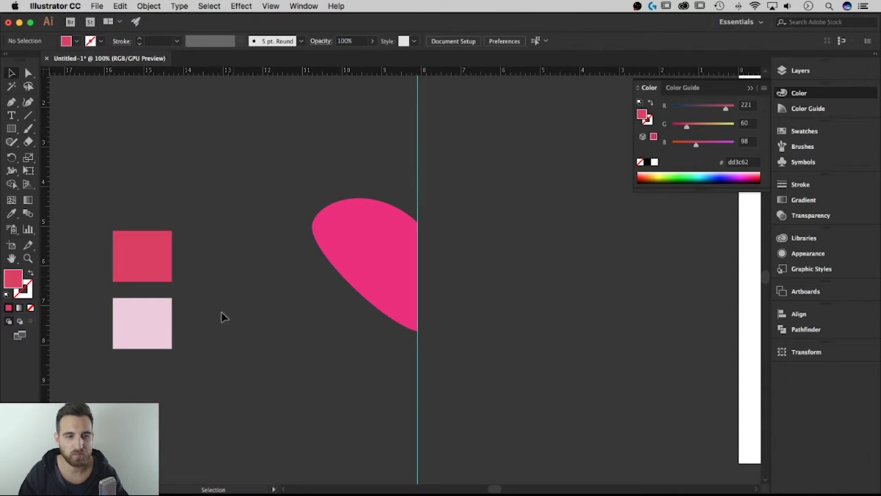
drag(165, 302, 197, 253)
Eyedrop the upper square's dd3c62 red-pink onto the selected half-heart shape.
click(198, 252)
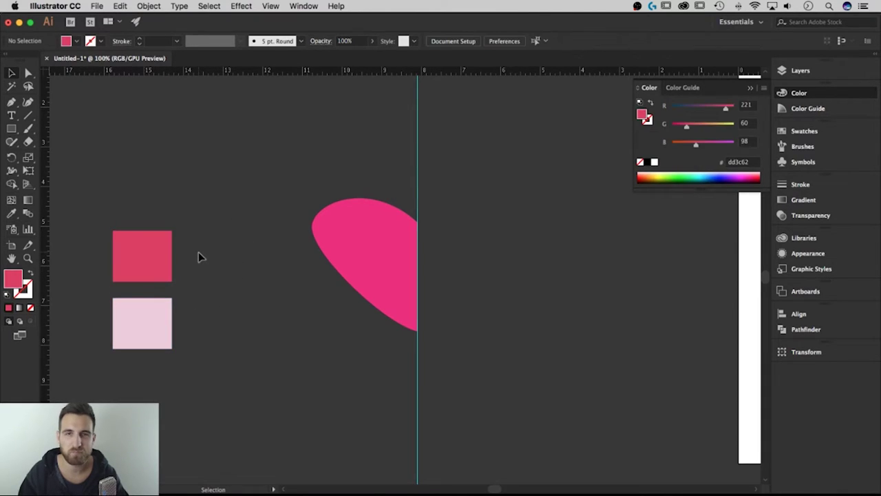
click(368, 230)
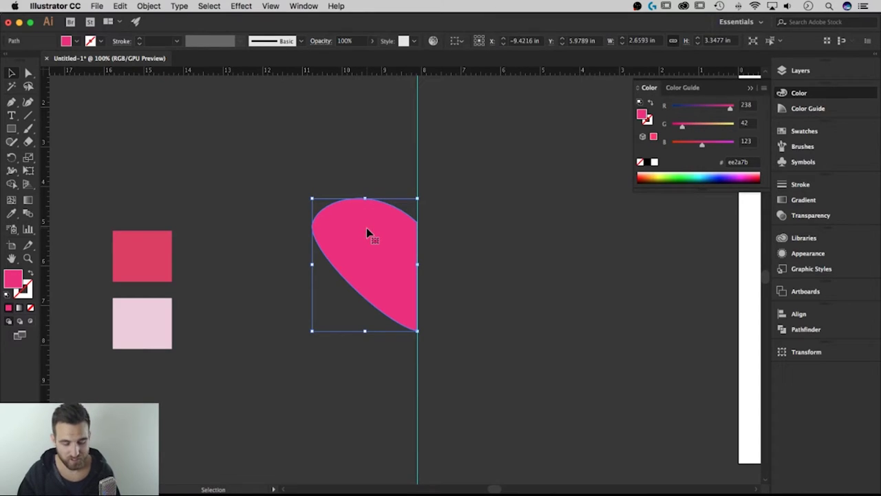
key(i)
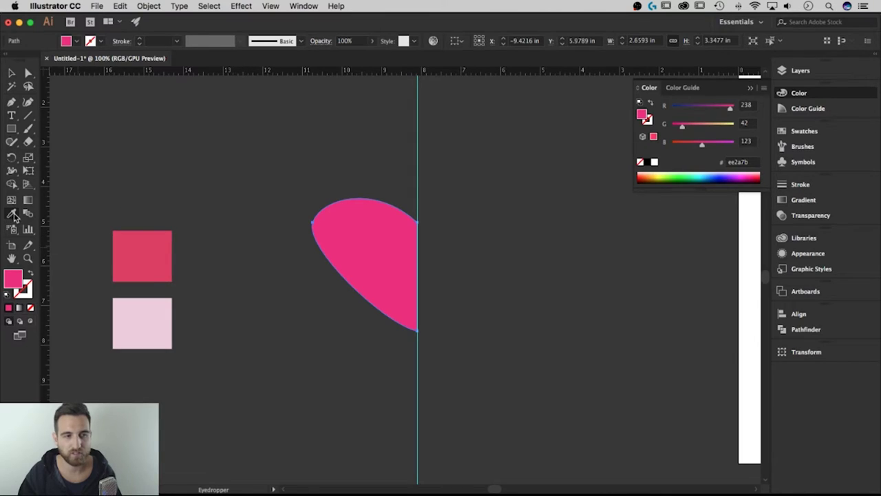
click(152, 243)
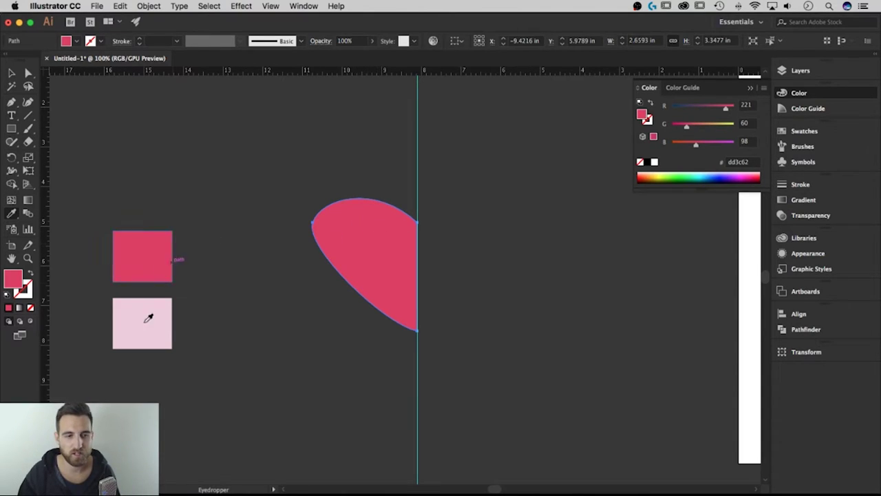
key(v)
click(286, 265)
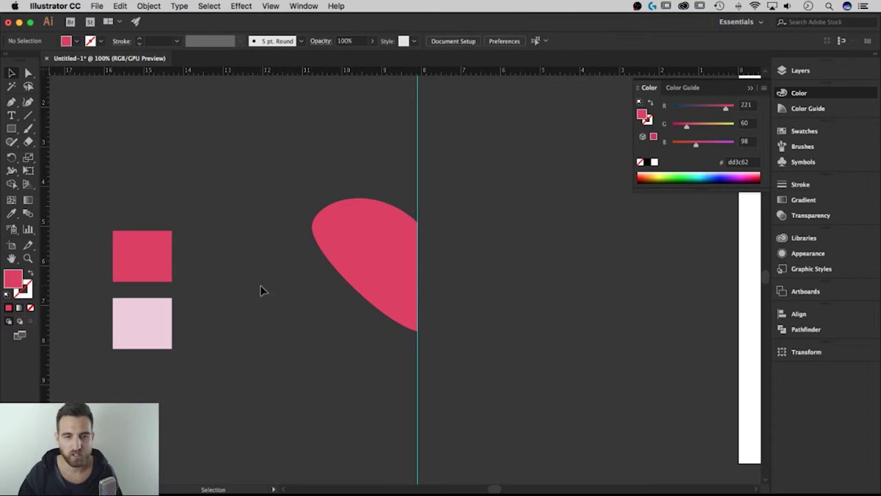
click(376, 242)
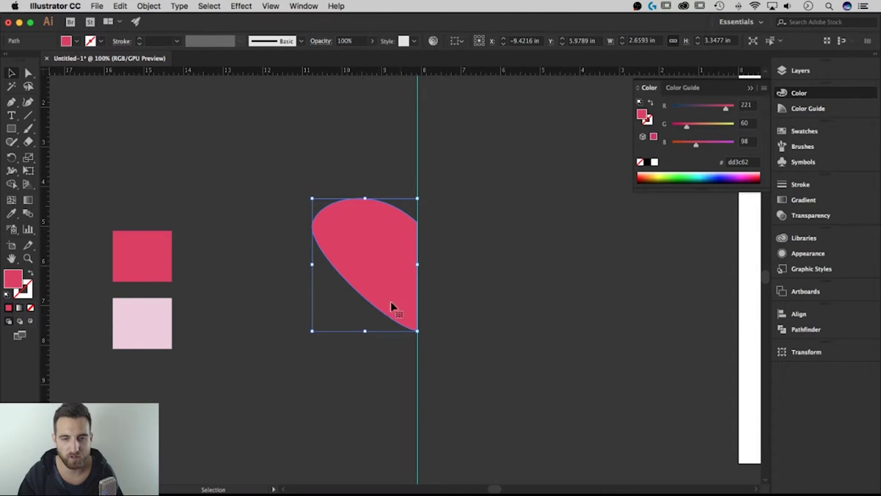
Apply a Transform effect with 1 copy and Reflect X to mirror the half heart across the guide.
click(241, 6)
mouse_move(291, 106)
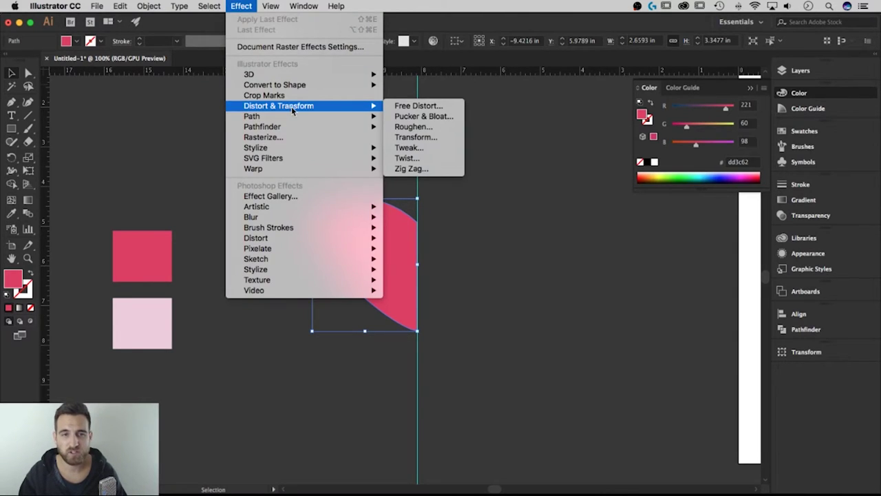
click(417, 138)
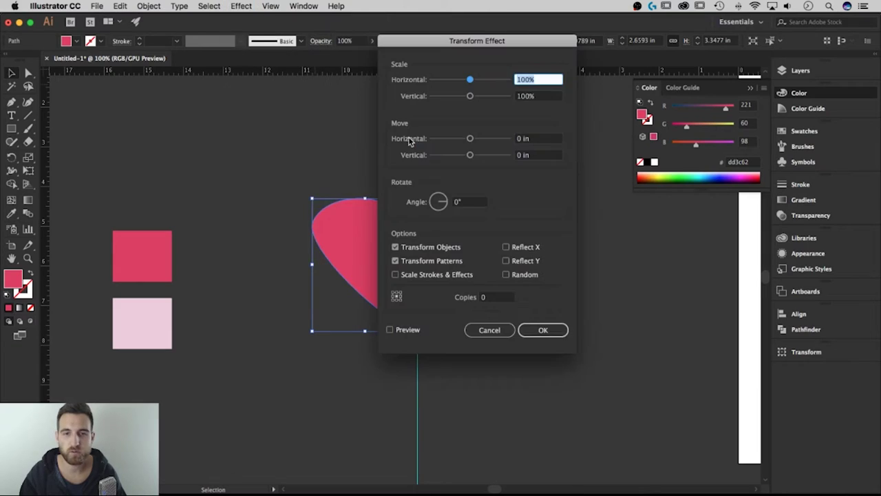
drag(492, 44, 685, 63)
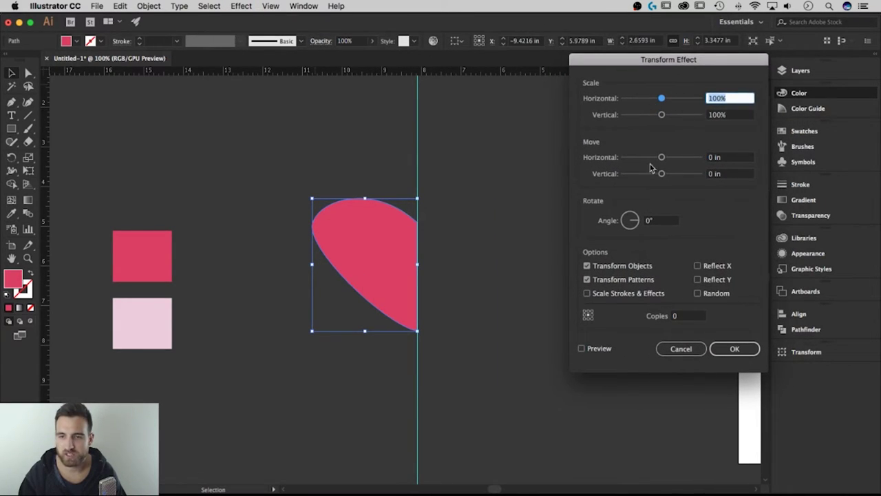
click(583, 349)
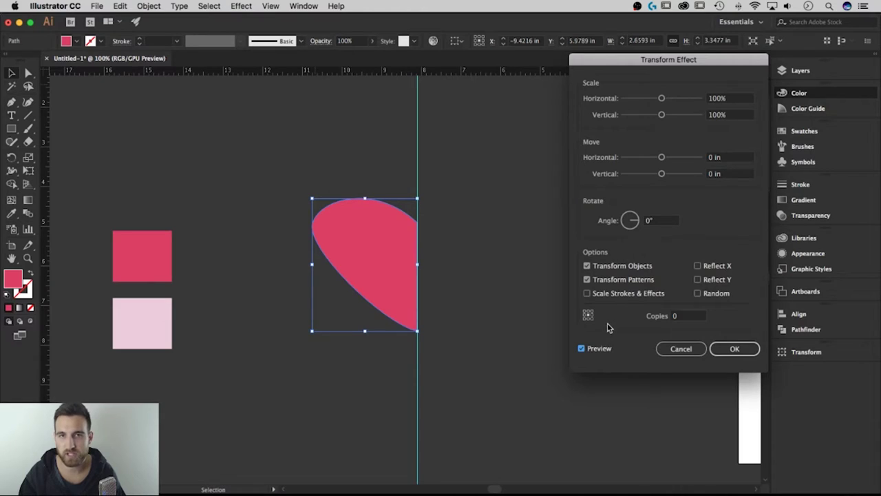
click(685, 318)
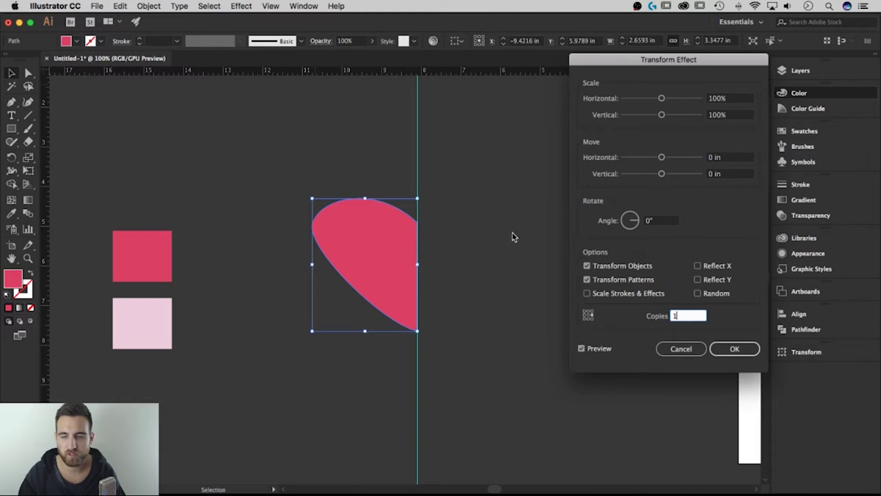
click(698, 266)
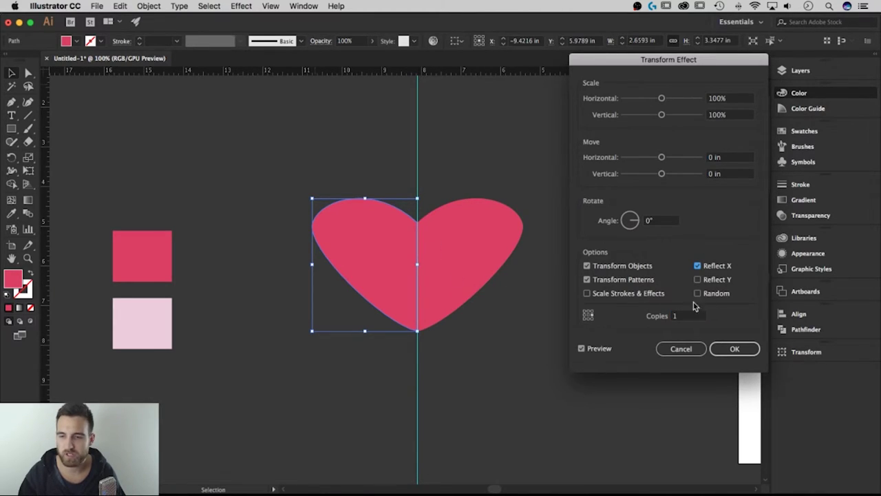
click(735, 350)
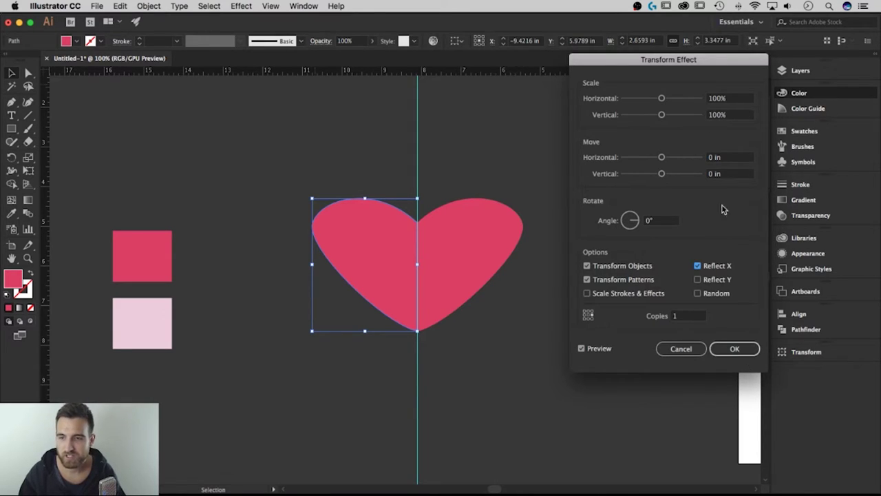
click(735, 348)
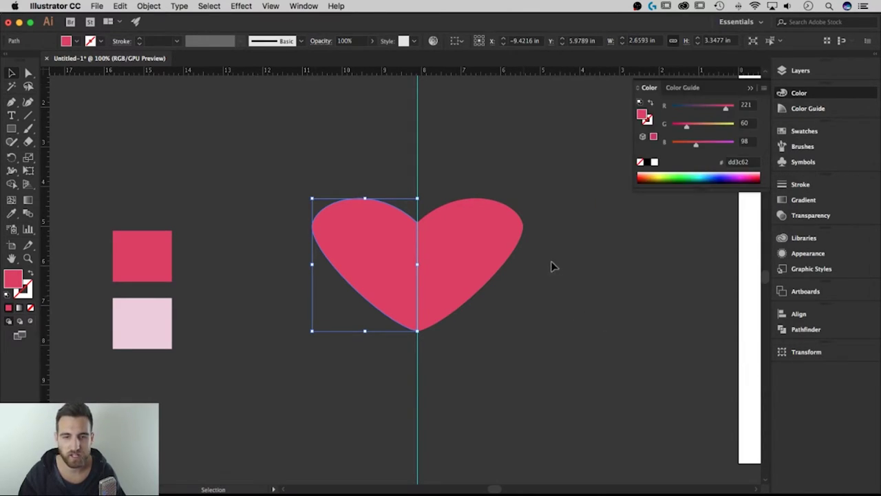
click(353, 180)
Drag the heart's left anchor and upper-left curve inward to narrow the left lobe.
click(381, 267)
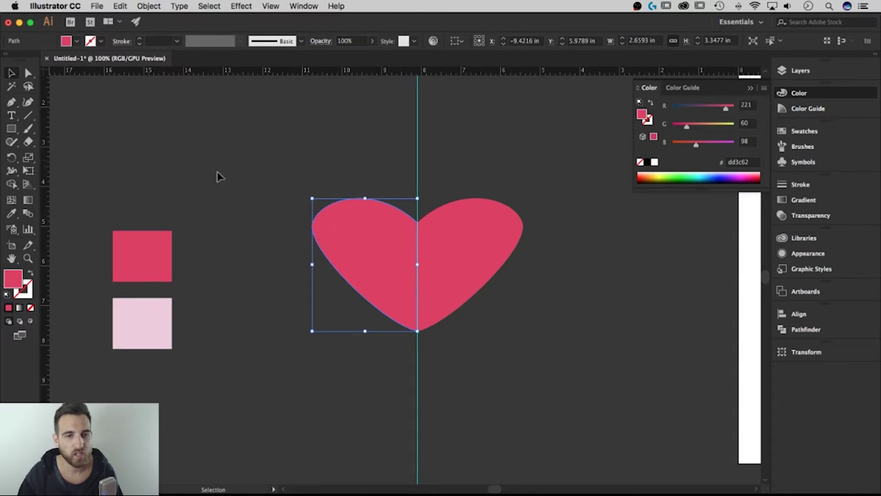
click(29, 73)
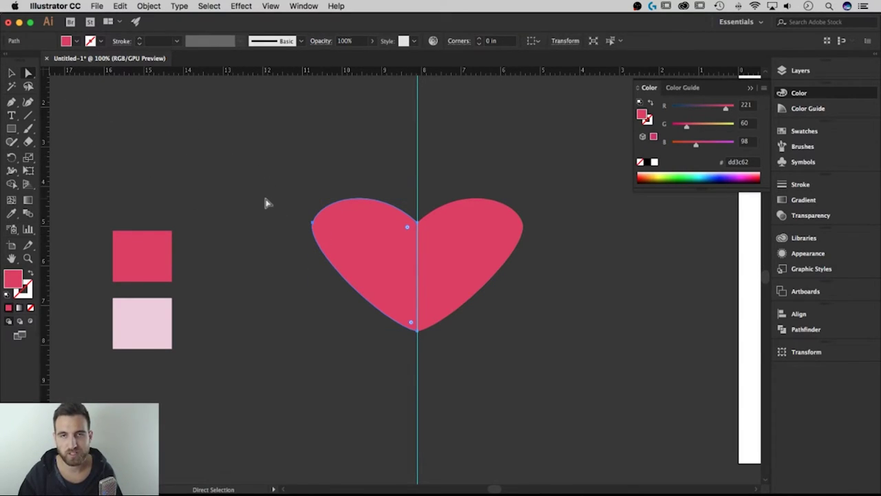
click(314, 222)
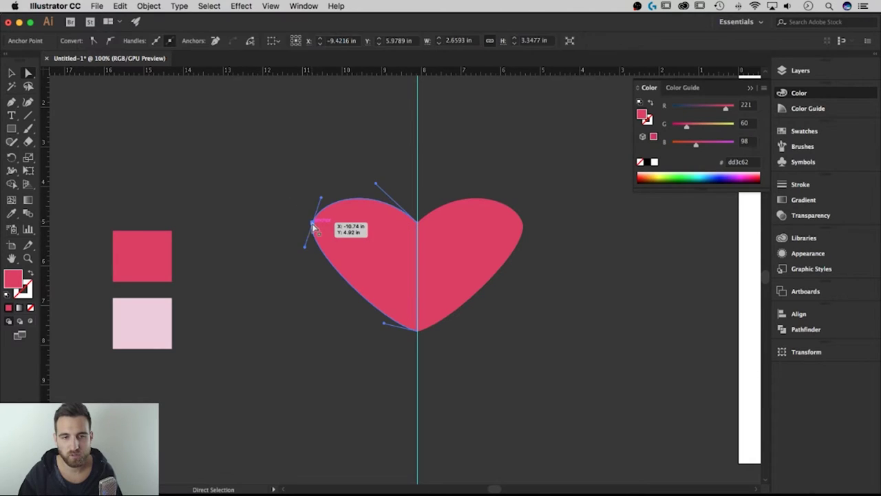
drag(321, 199, 318, 184)
drag(314, 224, 332, 238)
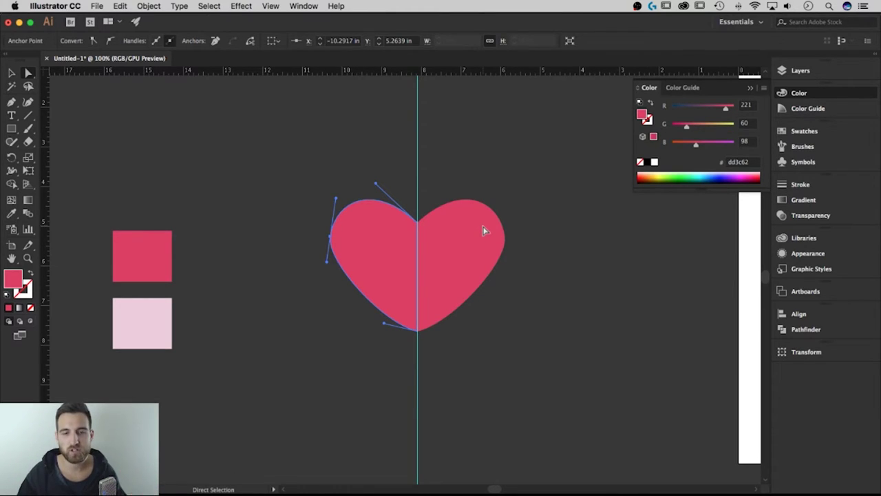
drag(378, 184, 390, 205)
mouse_move(329, 241)
mouse_down()
mouse_move(344, 239)
mouse_move(356, 250)
mouse_move(345, 238)
mouse_up()
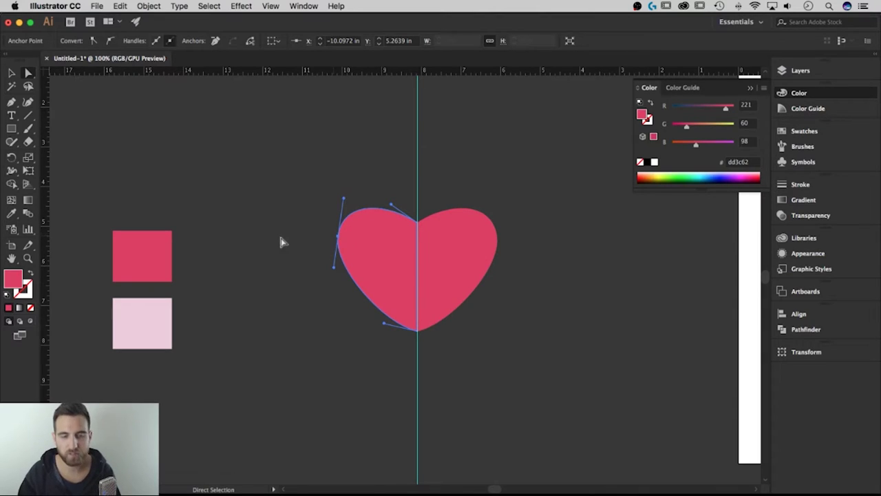
Pull smooth curve handles from the left anchor, then reshape the lower-left edge and reposition the anchor.
key(p)
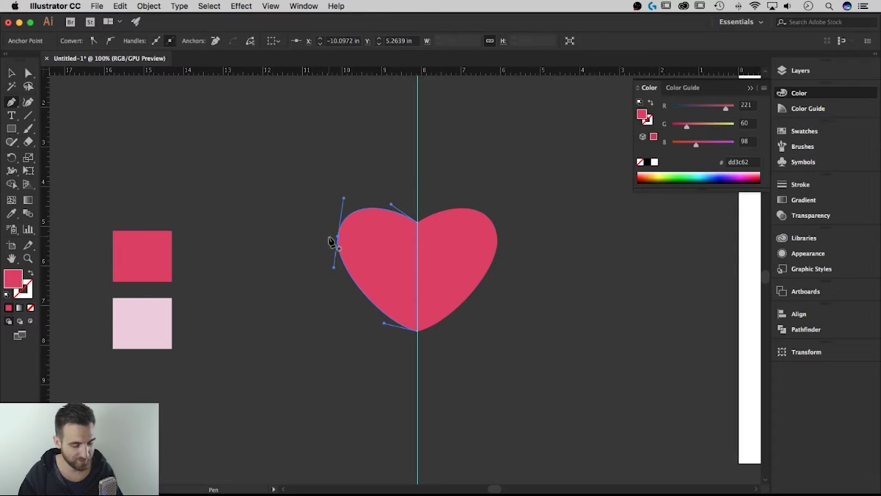
key(shift+c)
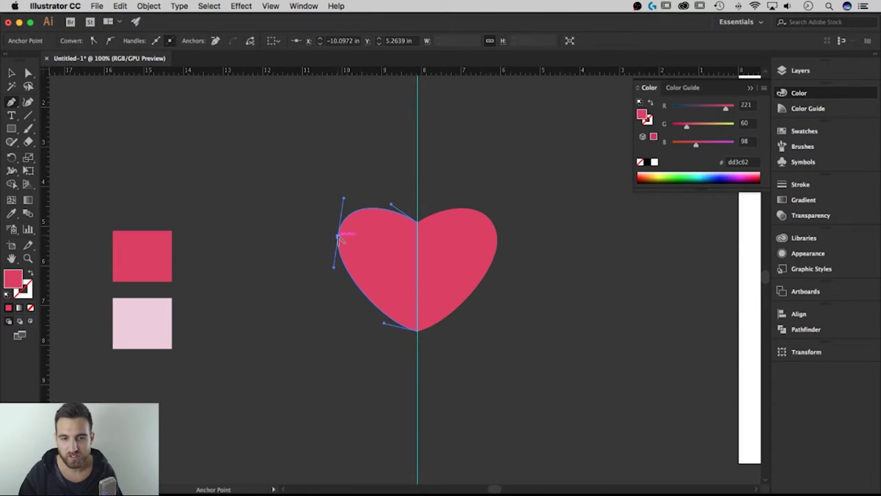
drag(338, 237, 332, 272)
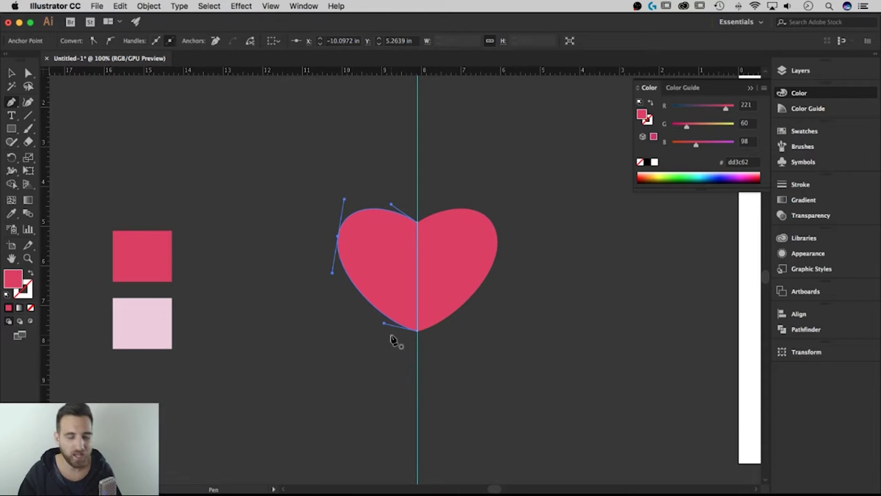
key(a)
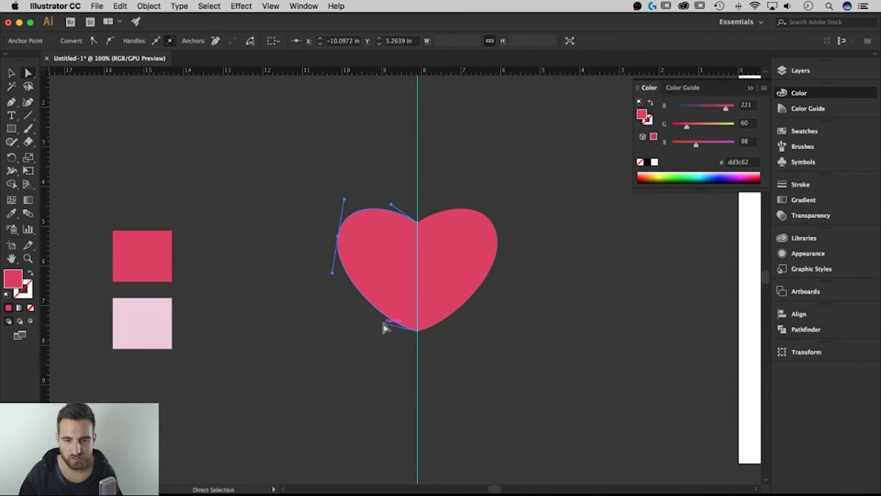
mouse_move(386, 328)
mouse_down()
mouse_move(394, 314)
mouse_move(386, 314)
mouse_up()
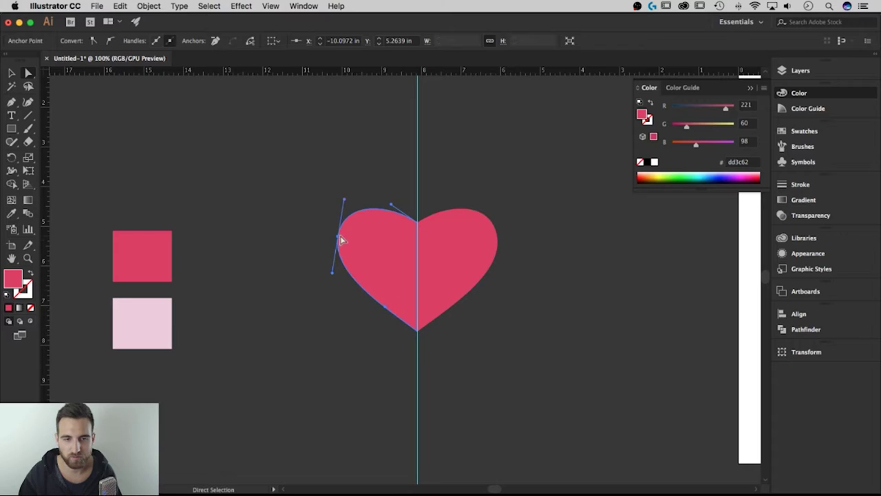
drag(337, 235, 353, 236)
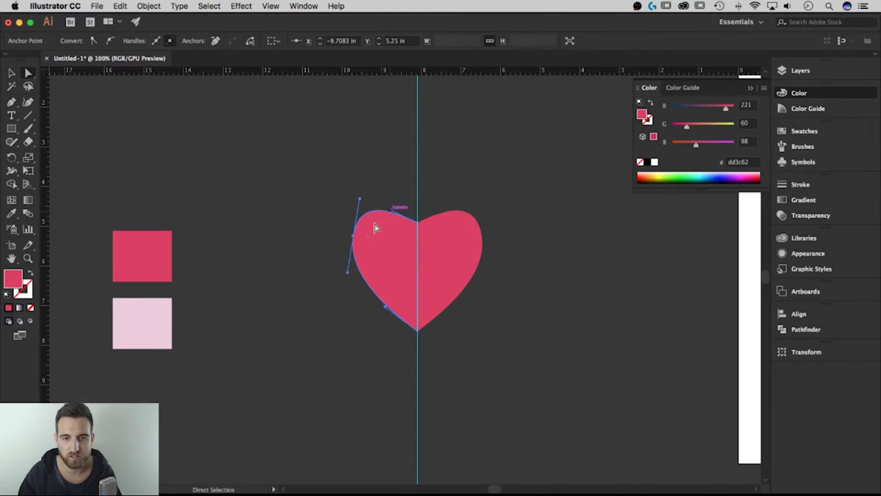
drag(354, 237, 347, 246)
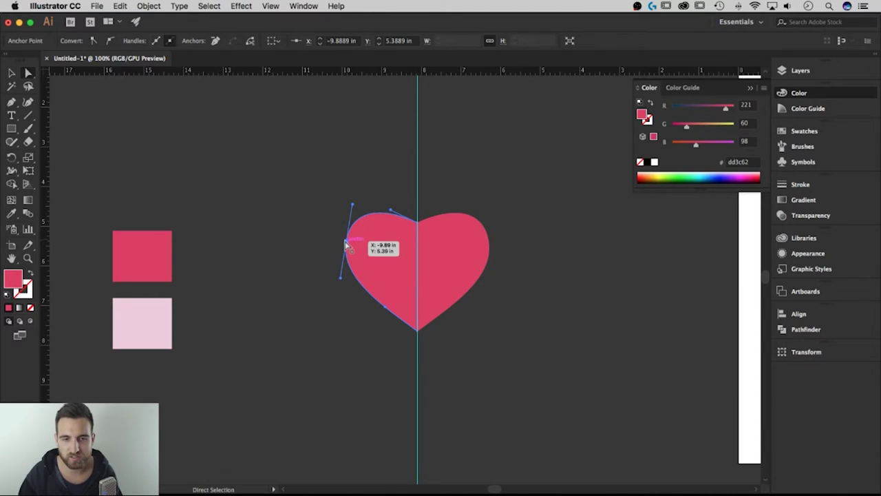
drag(348, 244, 347, 243)
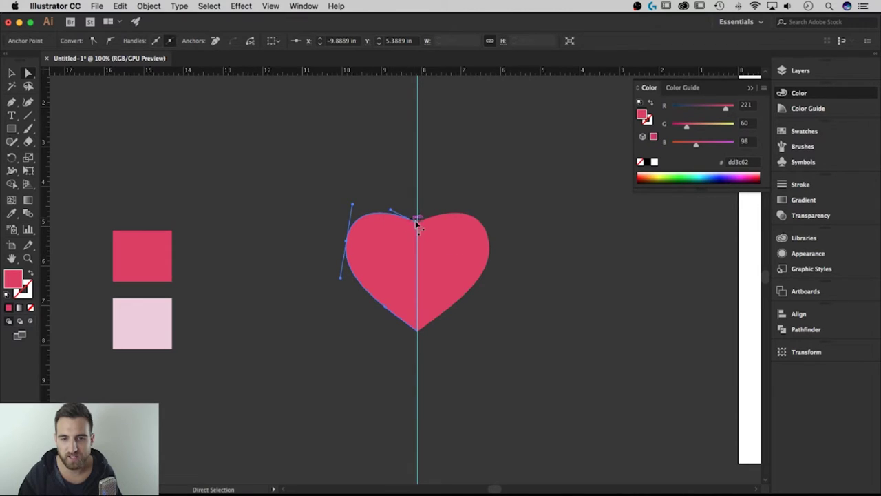
Fine-tune the lower-left and upper-left curves and the left anchor, then deselect the heart.
click(349, 246)
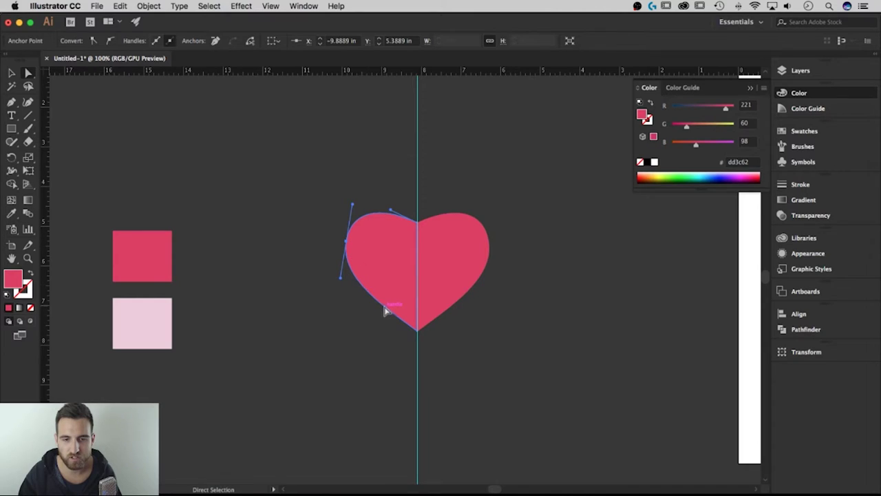
click(343, 280)
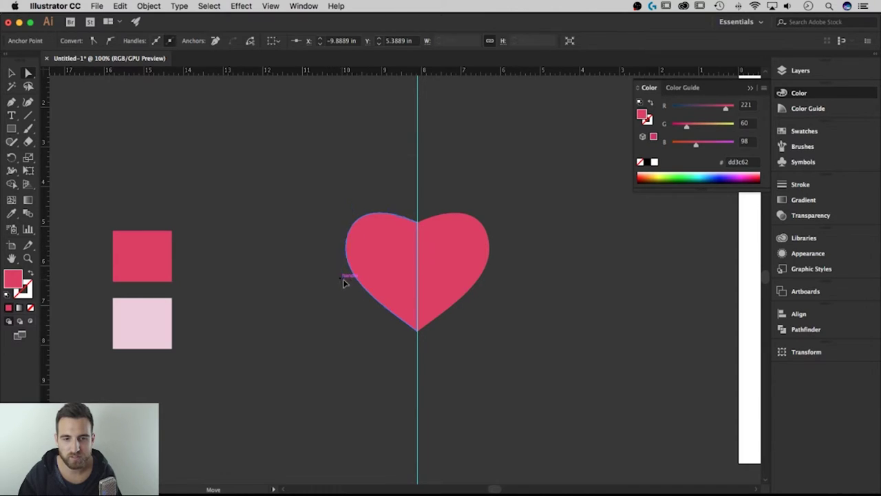
drag(343, 282, 348, 281)
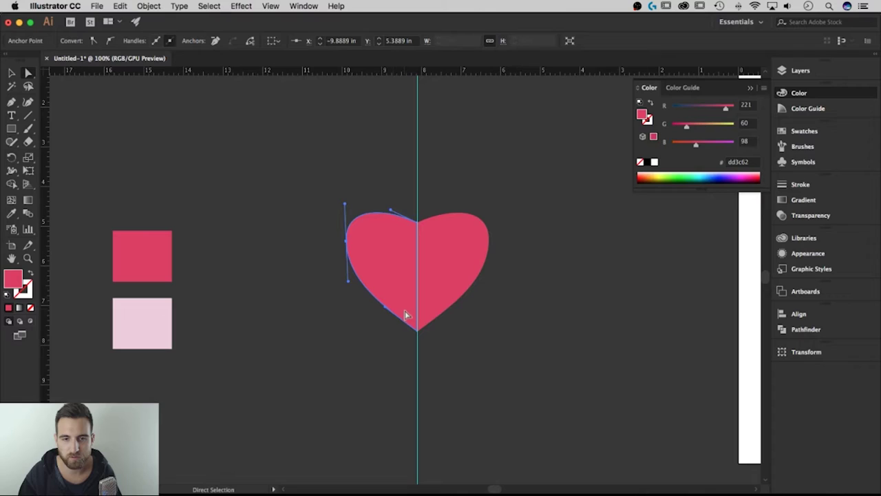
drag(391, 209, 389, 201)
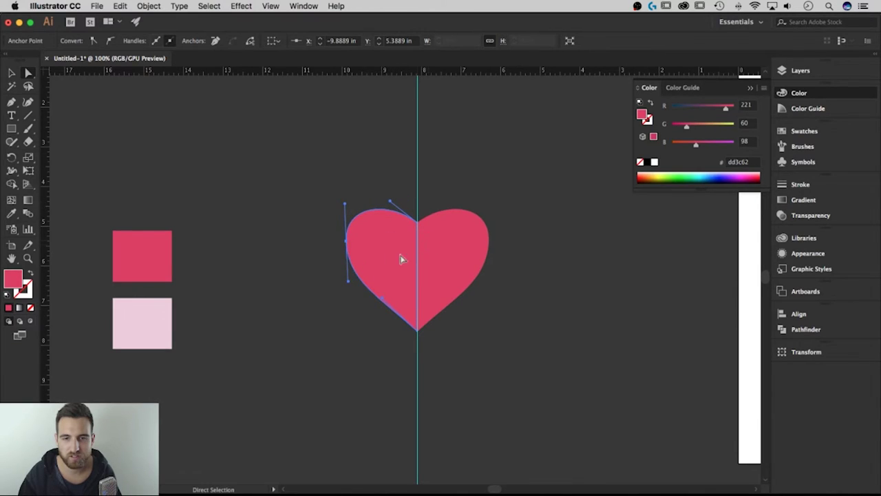
mouse_move(347, 243)
mouse_down()
mouse_move(356, 249)
mouse_move(345, 248)
mouse_up()
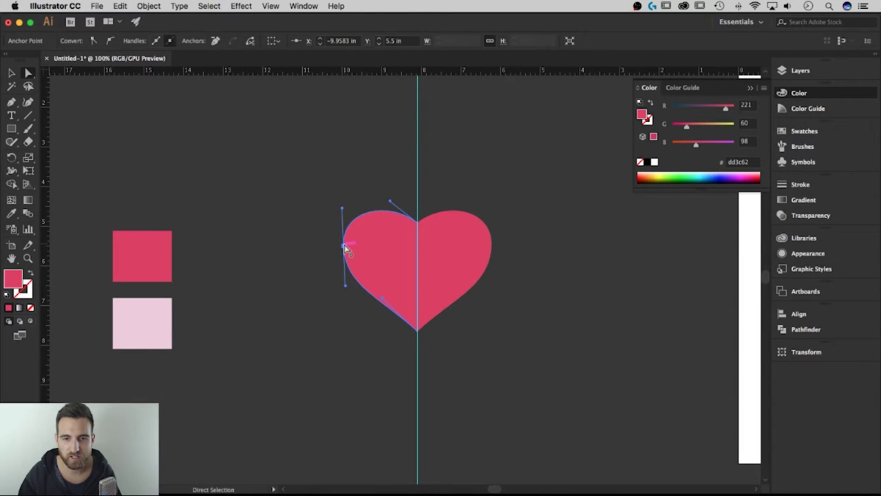
click(585, 286)
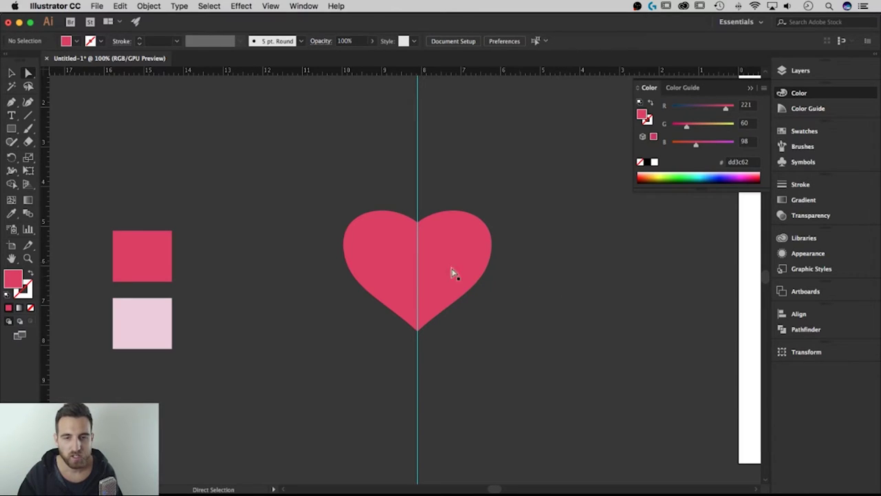
Zoom out to the artboard and delete the vertical guide.
click(445, 247)
click(527, 225)
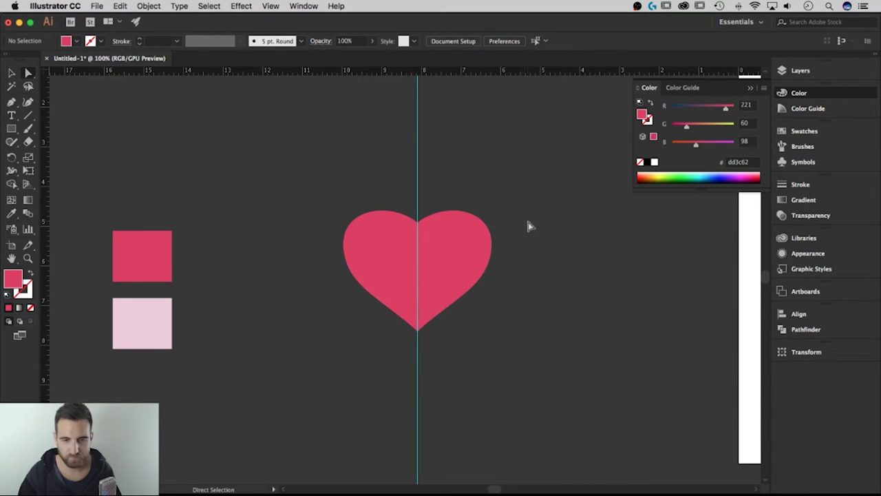
key(super+minus)
key(super+minus)
key(v)
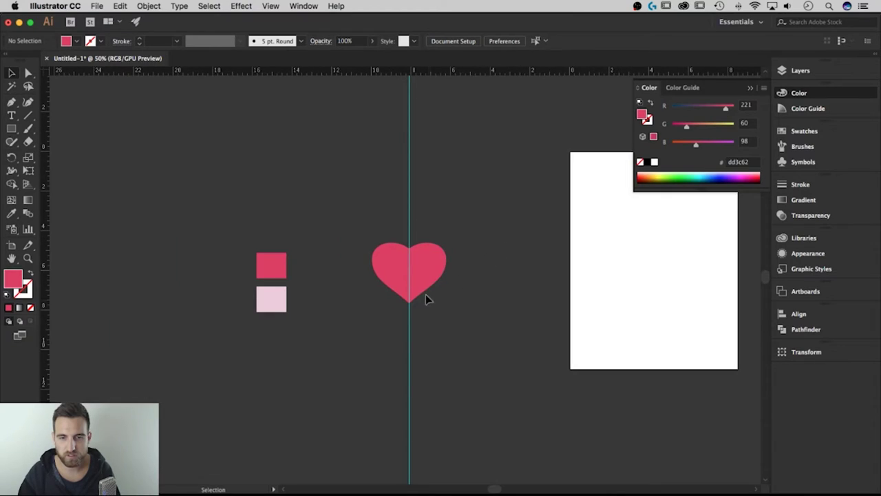
click(398, 261)
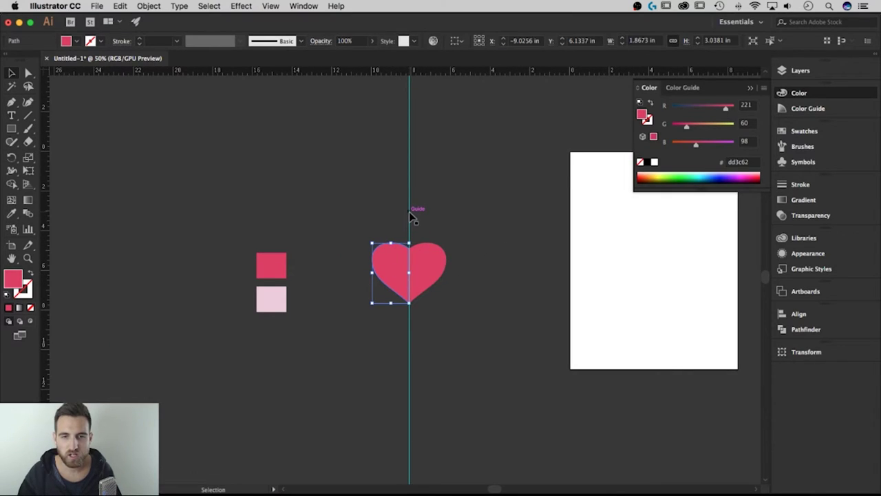
drag(409, 212, 387, 210)
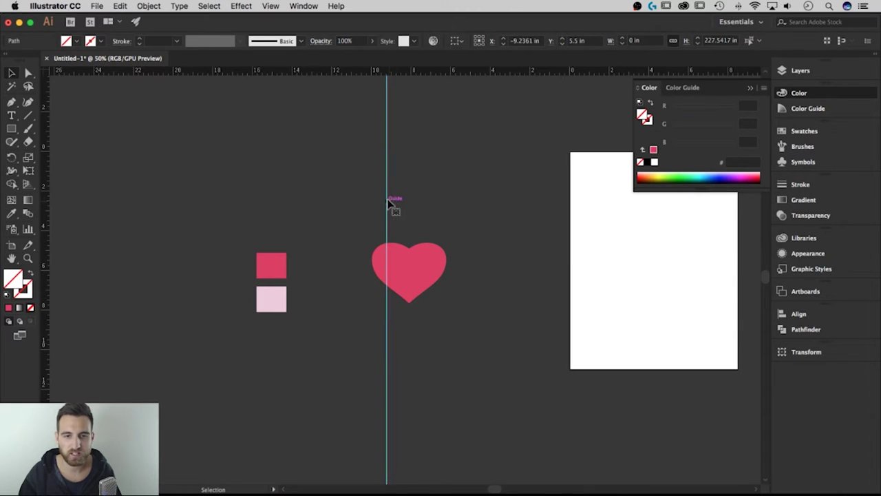
key(Delete)
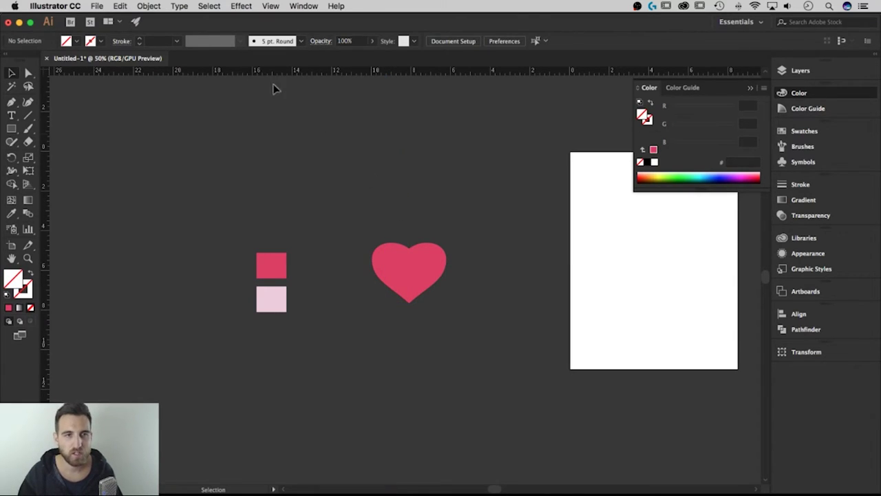
Check the guide options under View > Guides, then return to the canvas.
click(271, 6)
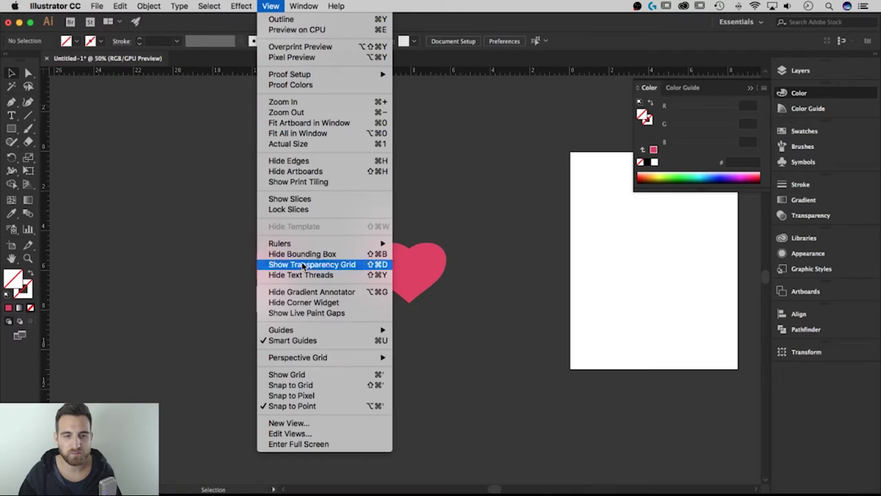
mouse_move(325, 333)
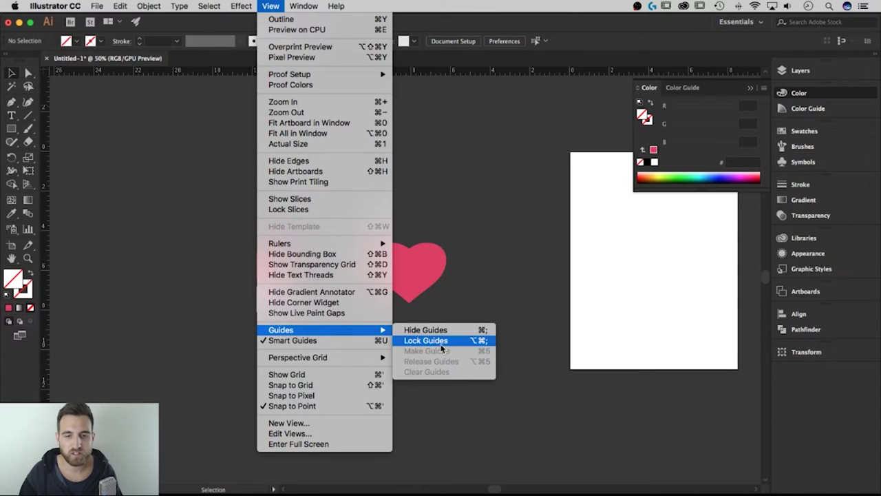
click(491, 232)
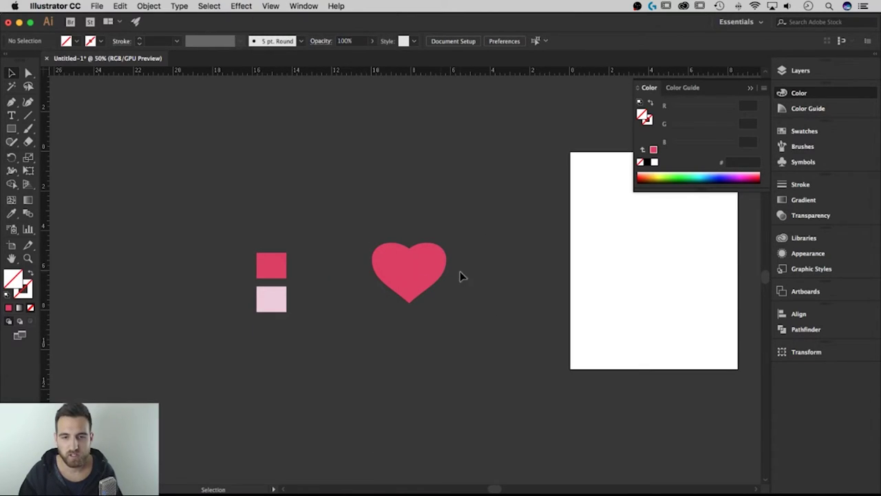
Shift the half-heart's left anchor point slightly to the right.
key(super+equal)
scroll(512, 292, right, 2)
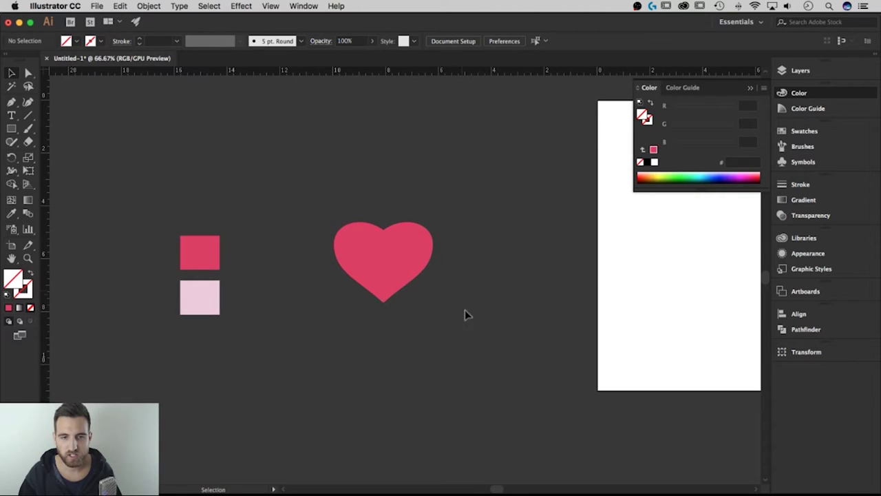
click(339, 234)
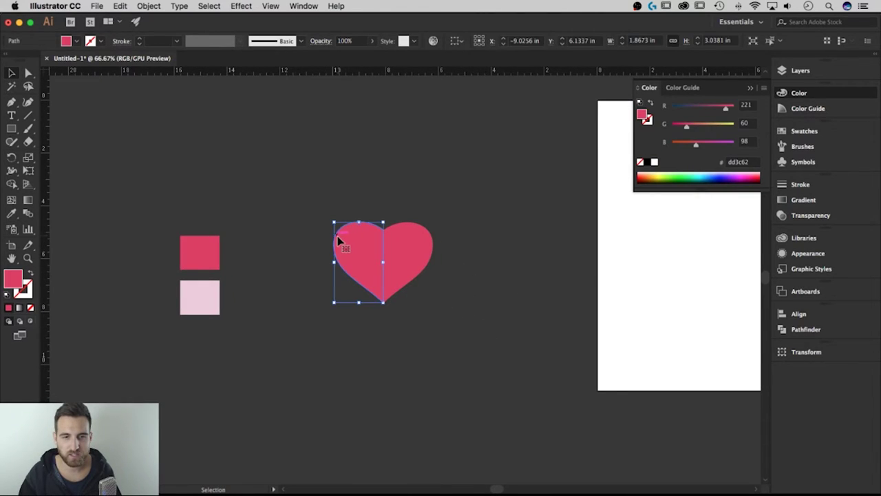
key(a)
drag(335, 245, 343, 251)
click(433, 373)
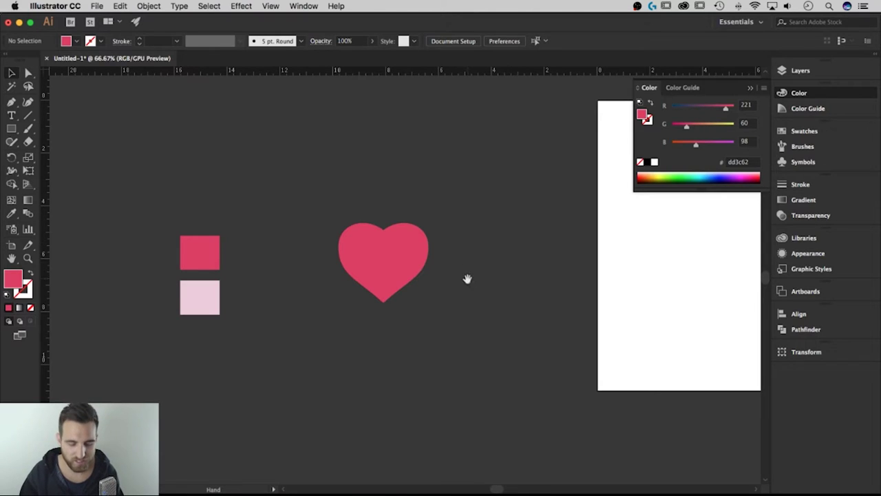
Alt-drag a spare copy of the heart to the left of the colour squares.
key(super+minus)
drag(459, 262, 464, 270)
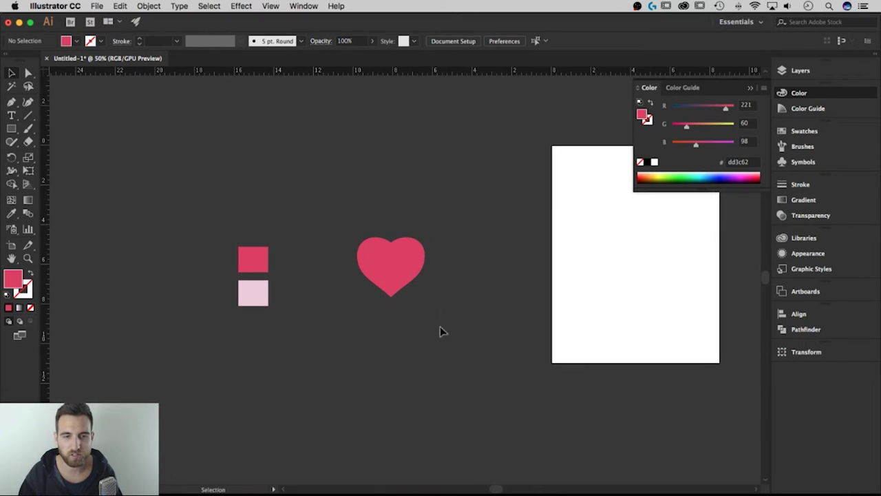
click(389, 262)
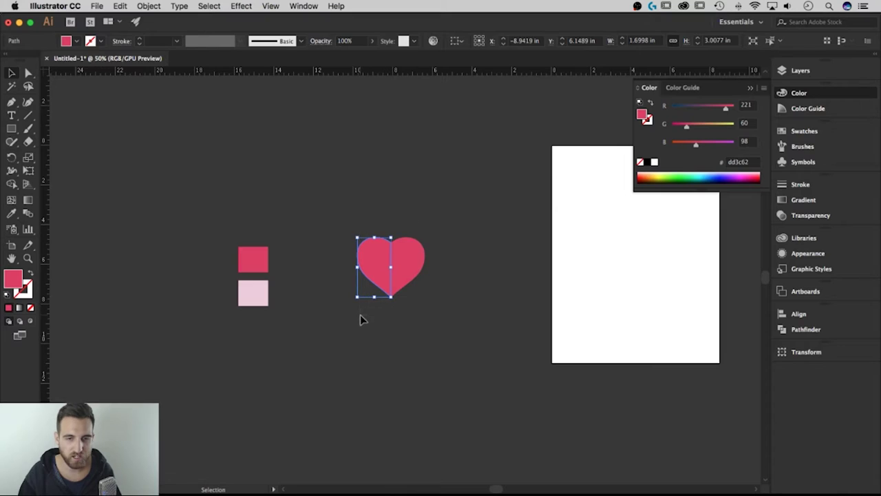
click(459, 238)
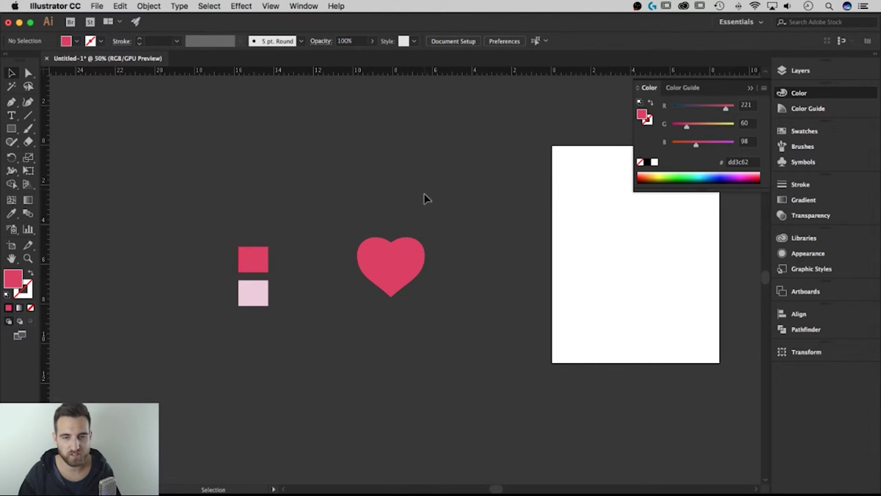
drag(385, 262, 177, 272)
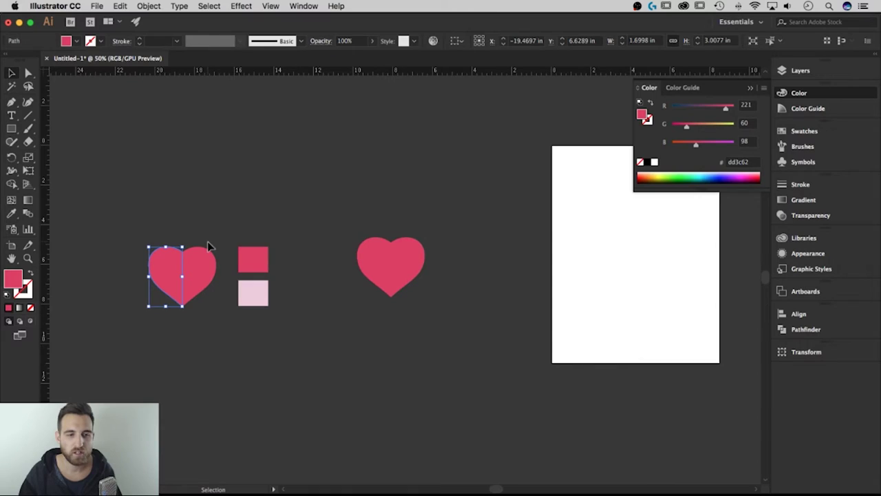
click(379, 262)
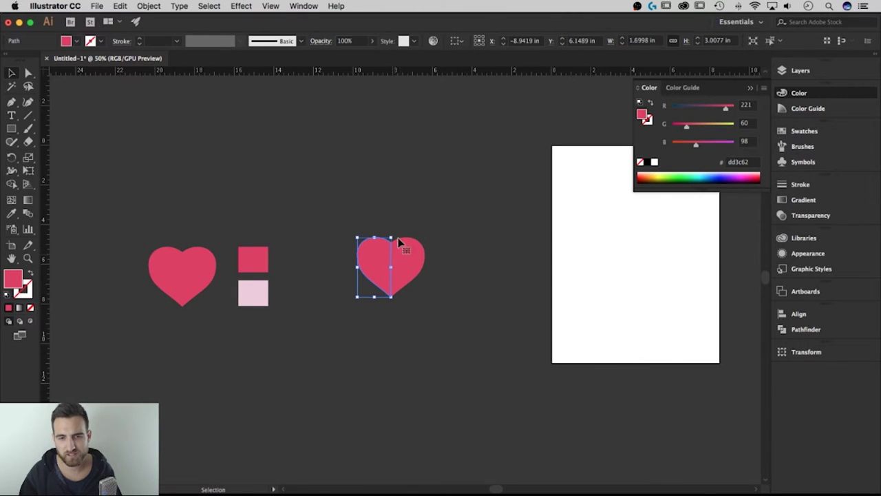
Apply Object > Expand Appearance to turn the mirrored heart into real paths.
click(147, 6)
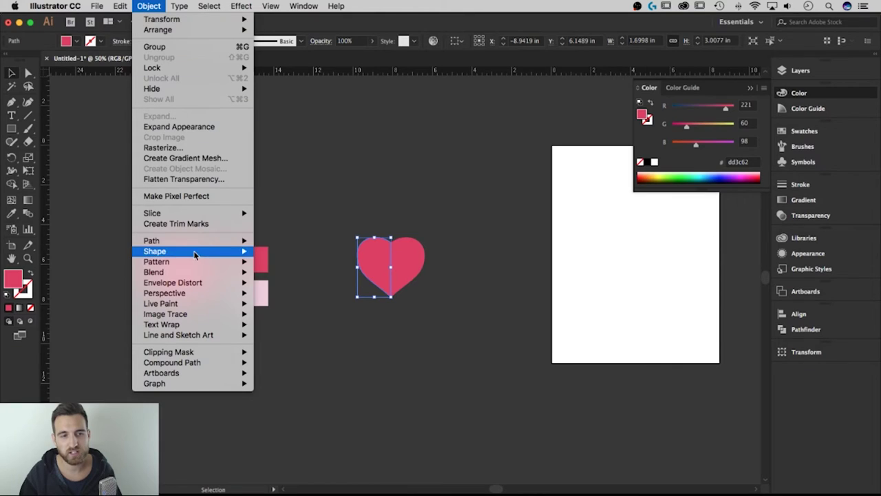
click(179, 127)
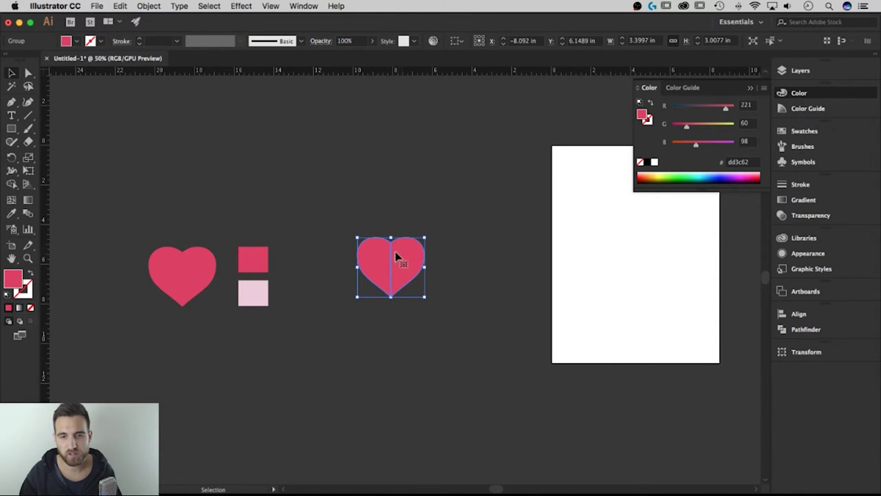
click(427, 228)
click(407, 263)
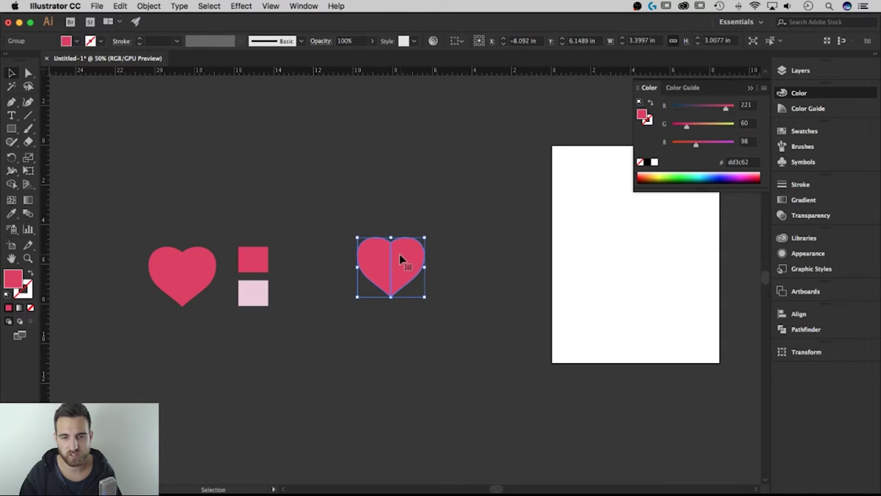
Inspect the two halves in isolation mode, undo the test moves, and exit the group.
double_click(405, 257)
drag(405, 258, 417, 250)
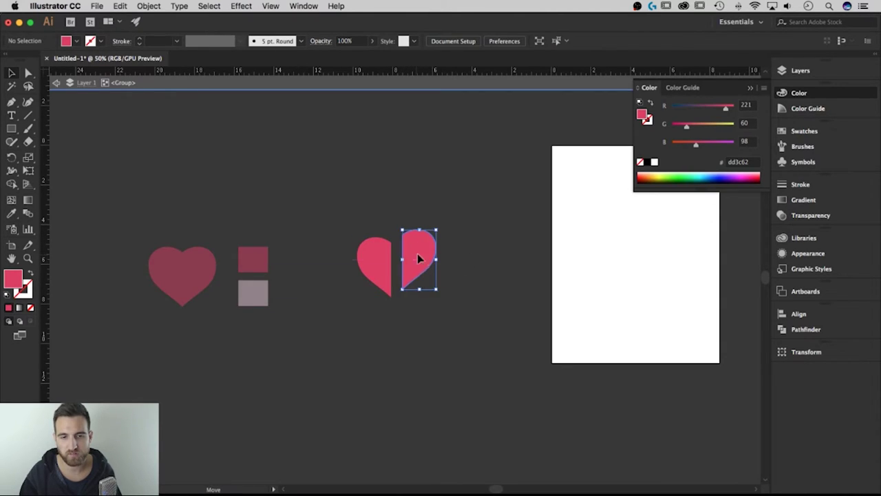
drag(376, 273, 363, 274)
key(a)
key(super+z)
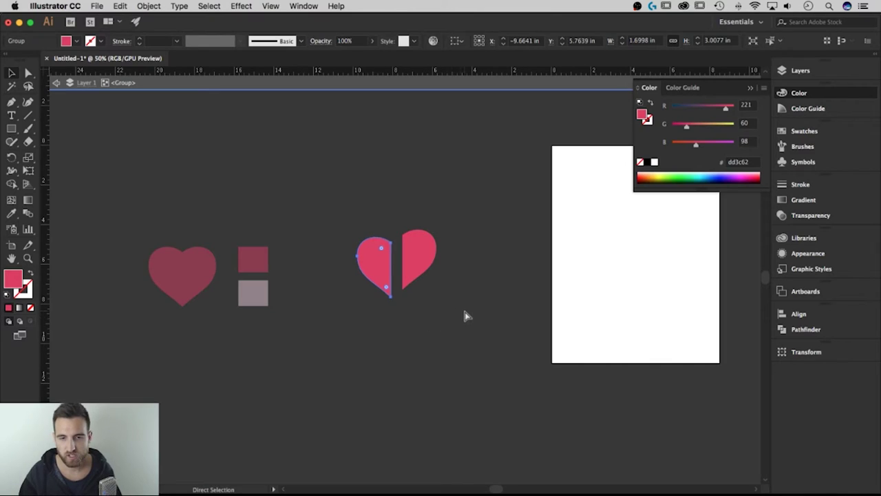
key(super+z)
double_click(465, 313)
key(v)
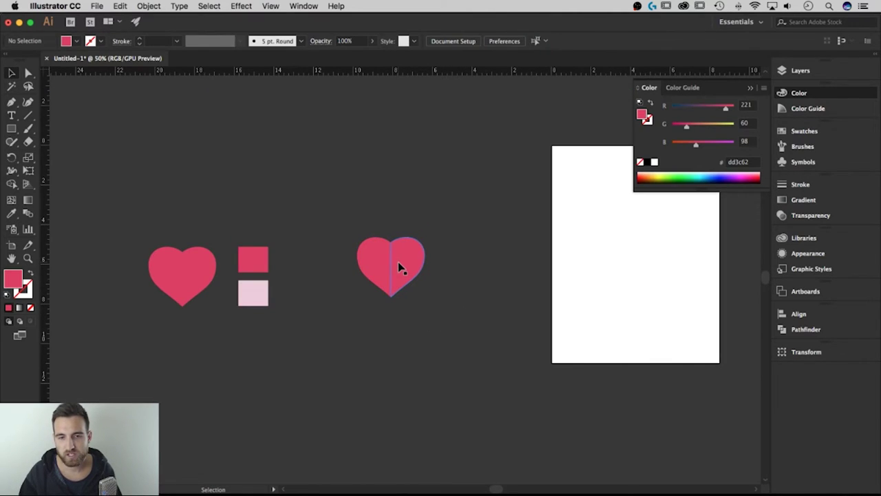
click(398, 262)
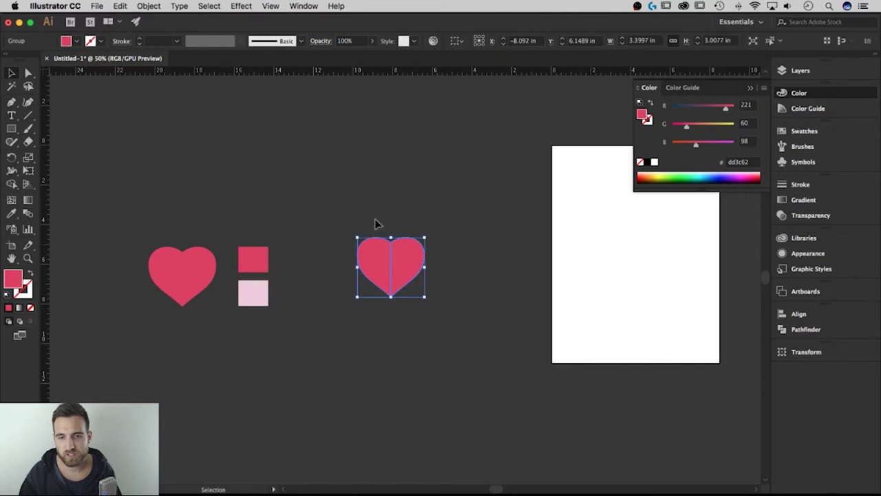
Apply Pathfinder Unite to the heart group and confirm it is now one path.
click(817, 332)
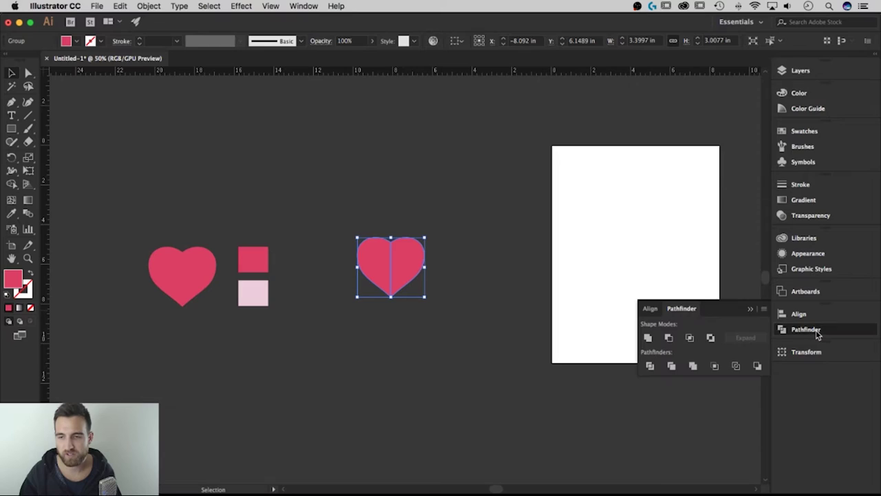
click(647, 339)
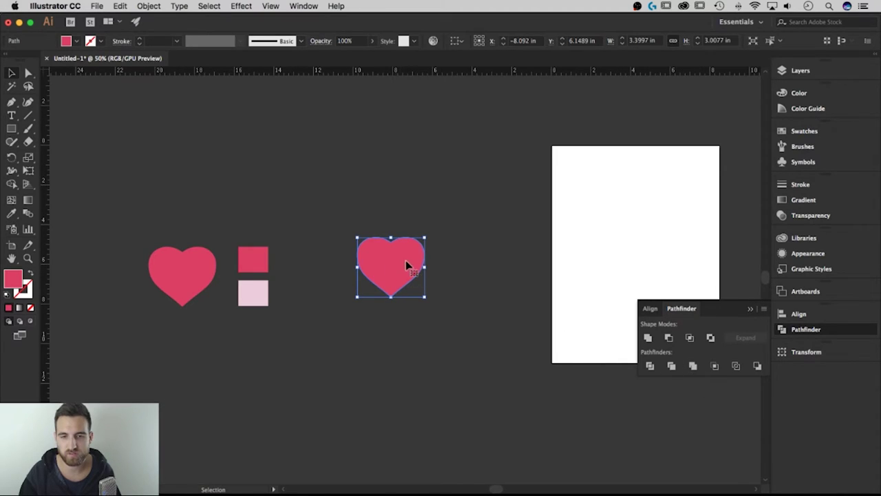
click(447, 264)
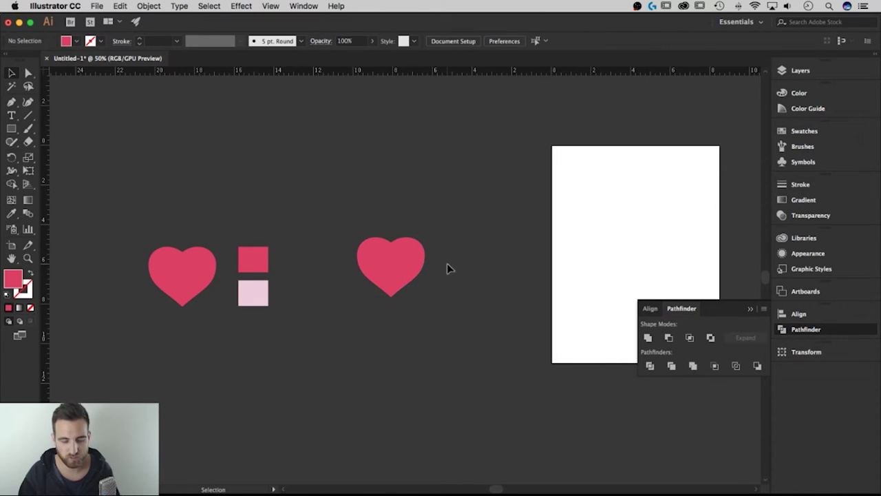
click(750, 309)
key(super+equal)
key(super+equal)
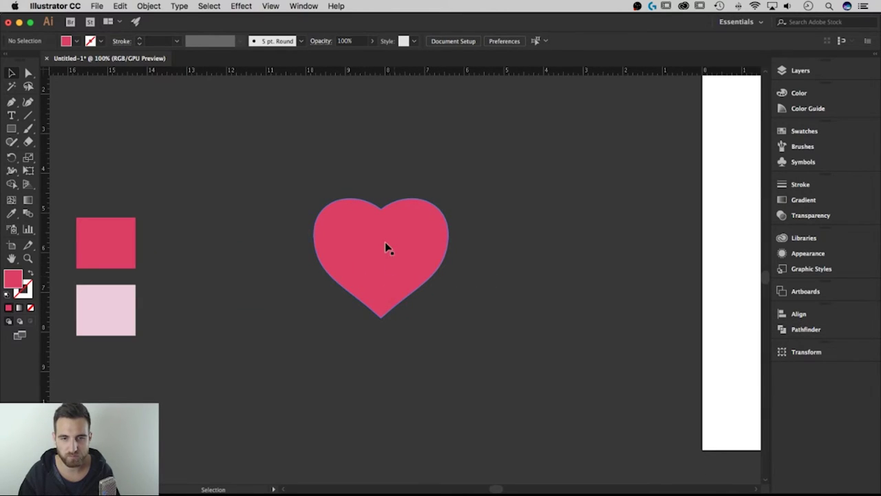
click(384, 292)
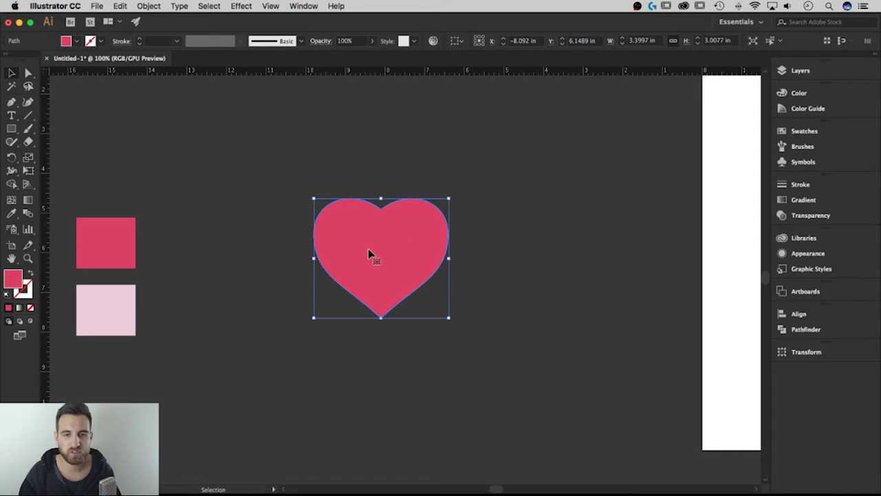
click(516, 232)
alt+scroll(500, 289, down, 3)
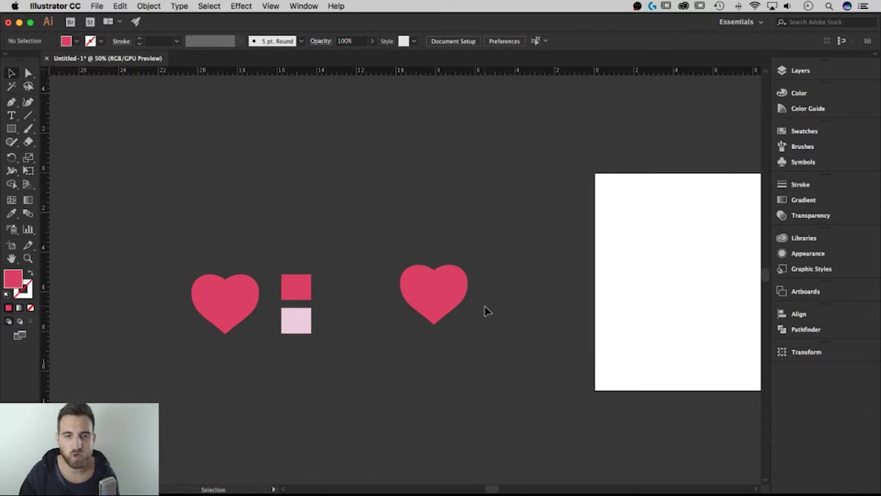
Move the heart slightly right and Alt-drag a copy directly above it.
drag(441, 292, 466, 291)
click(523, 264)
scroll(482, 296, right, 2)
click(439, 322)
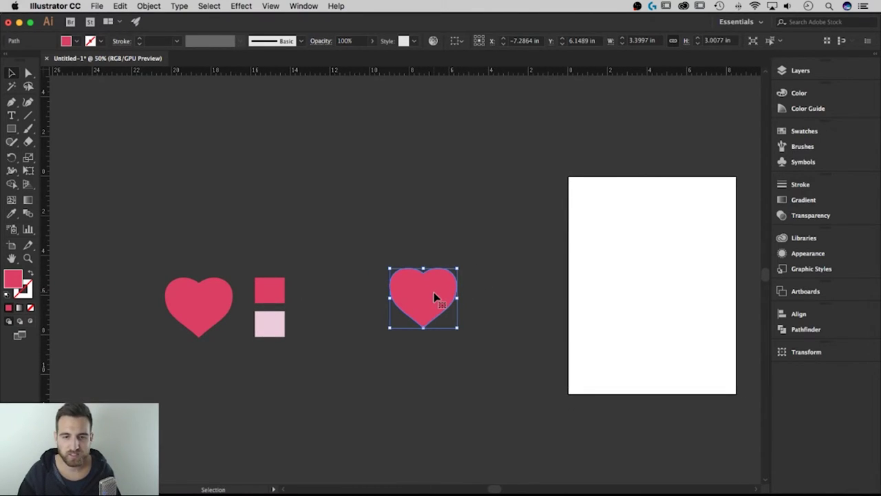
drag(448, 295, 436, 232)
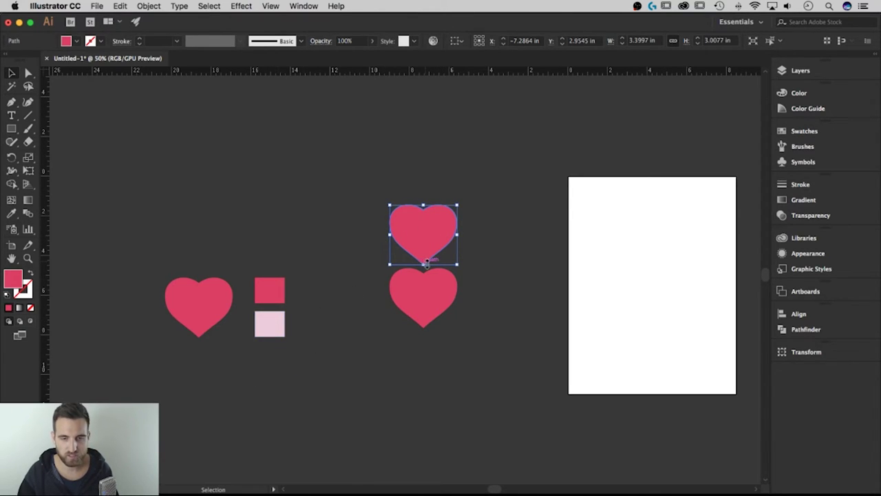
Fill the top heart copy with the light pink sampled from the colour square.
key(i)
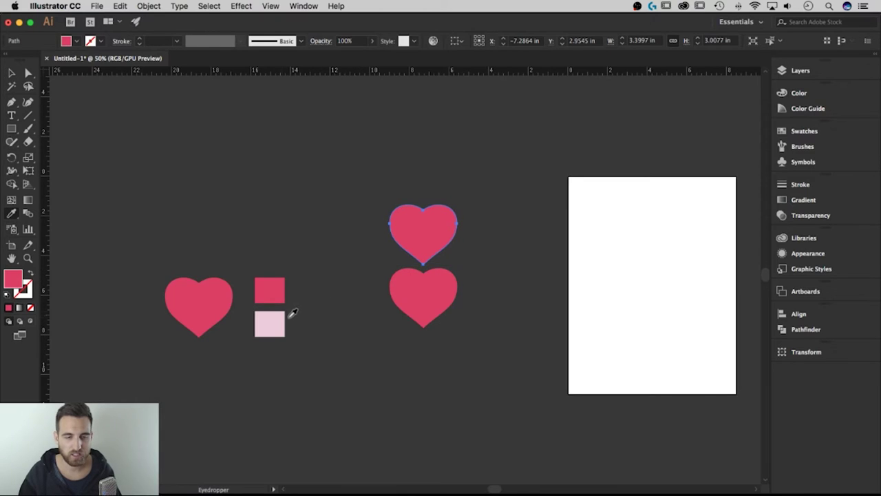
click(281, 315)
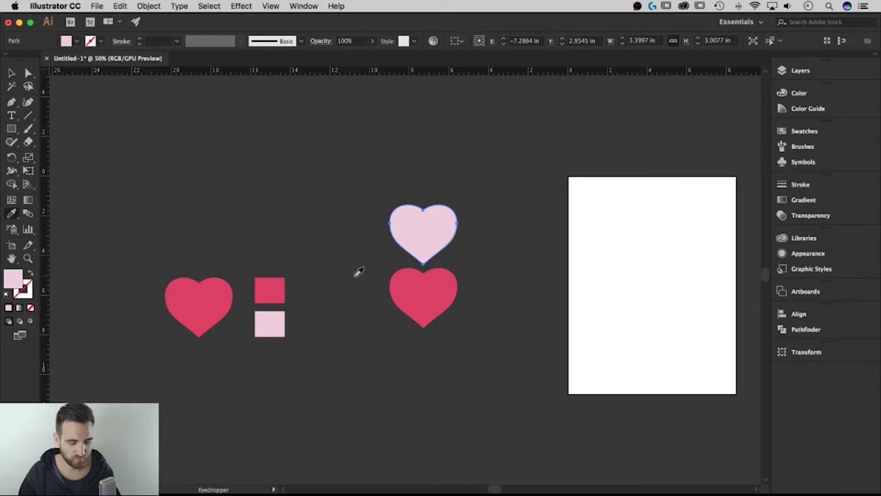
key(v)
click(350, 254)
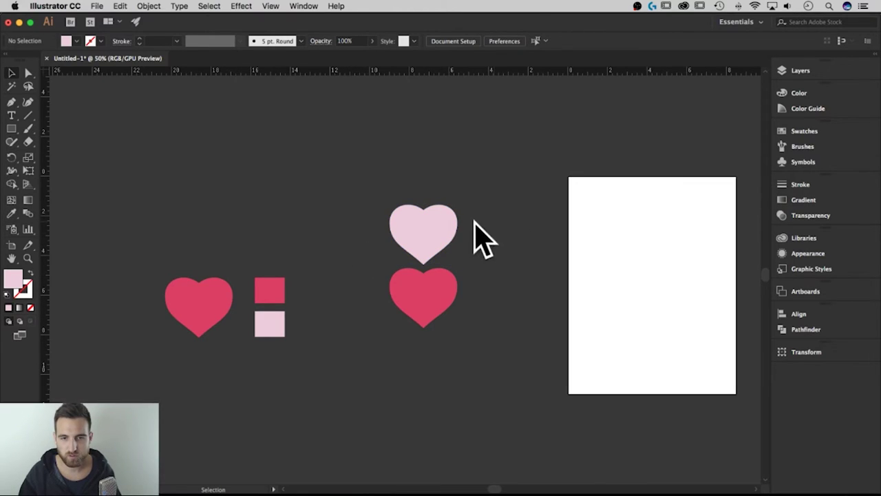
Scale the pale pink heart from its centre to about 14.21 × 12.57 in.
click(445, 233)
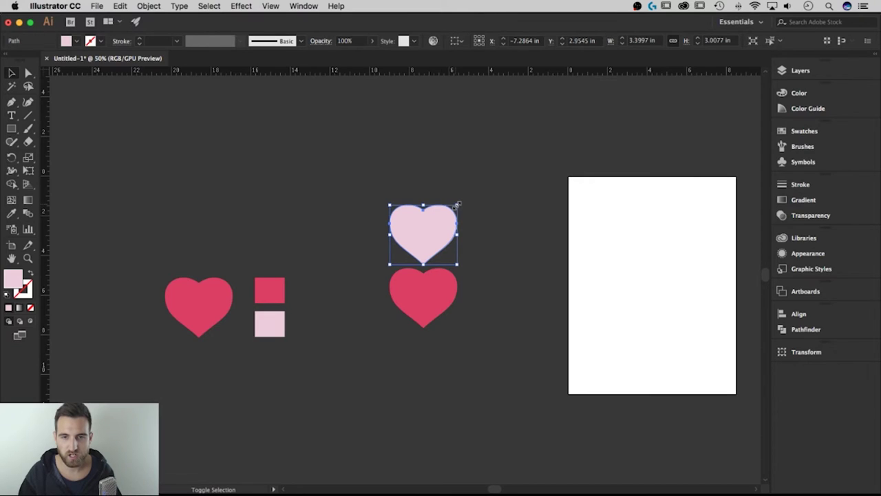
drag(458, 205, 567, 92)
click(666, 258)
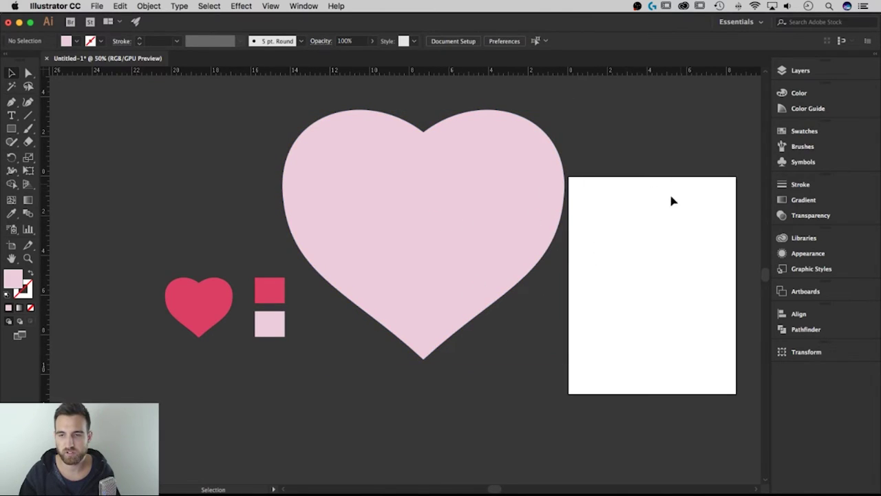
click(521, 277)
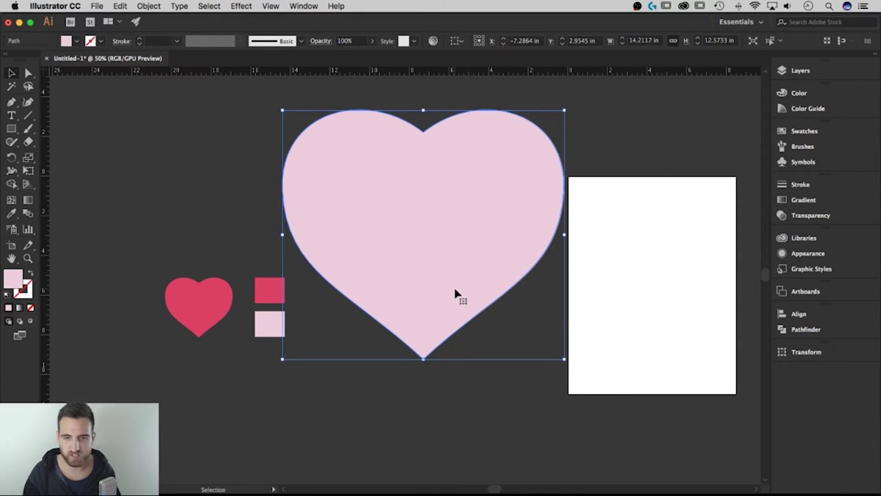
Send the large pale pink heart to the back with Arrange > Send to Back.
right_click(434, 228)
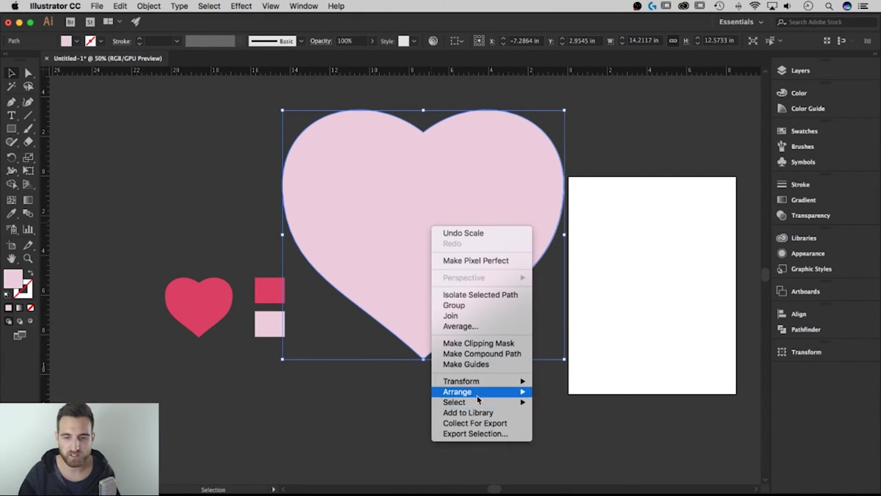
mouse_move(479, 399)
click(579, 425)
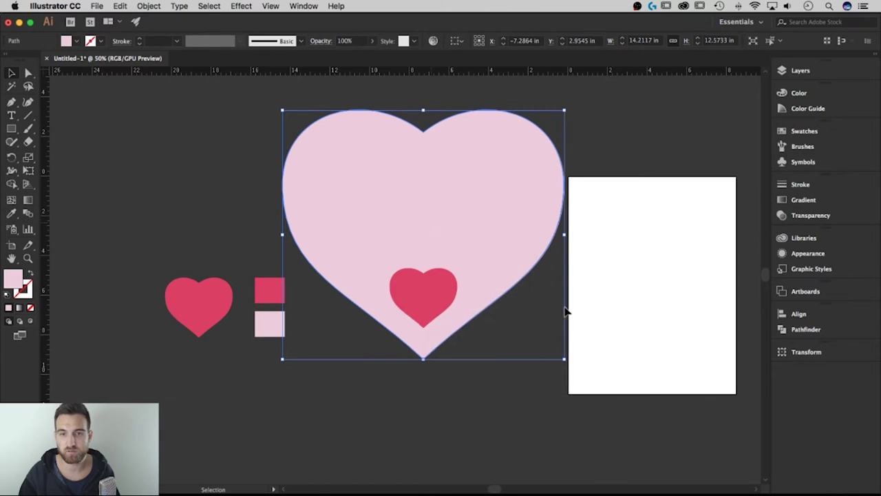
click(606, 286)
Select both the small red heart and the large pink heart together.
click(411, 298)
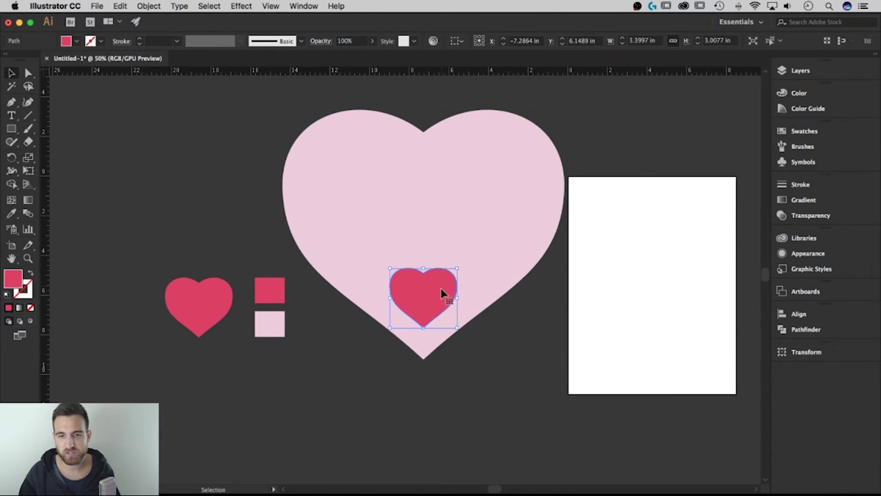
click(451, 194)
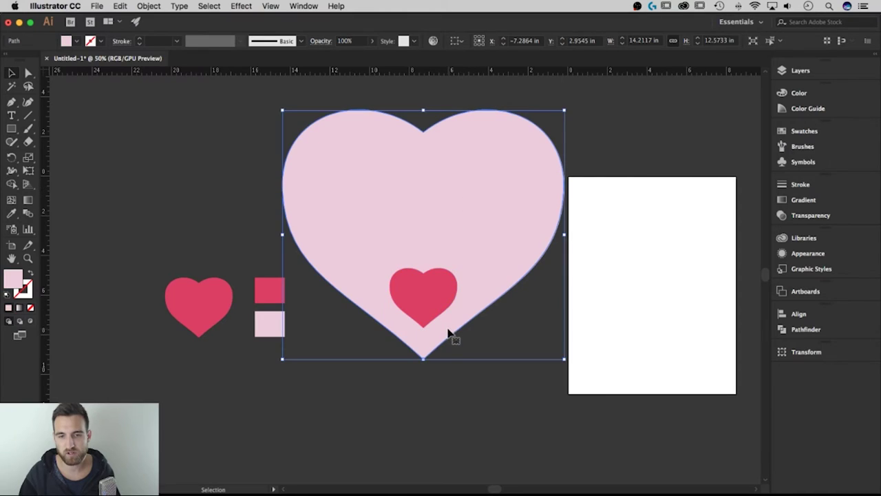
click(434, 303)
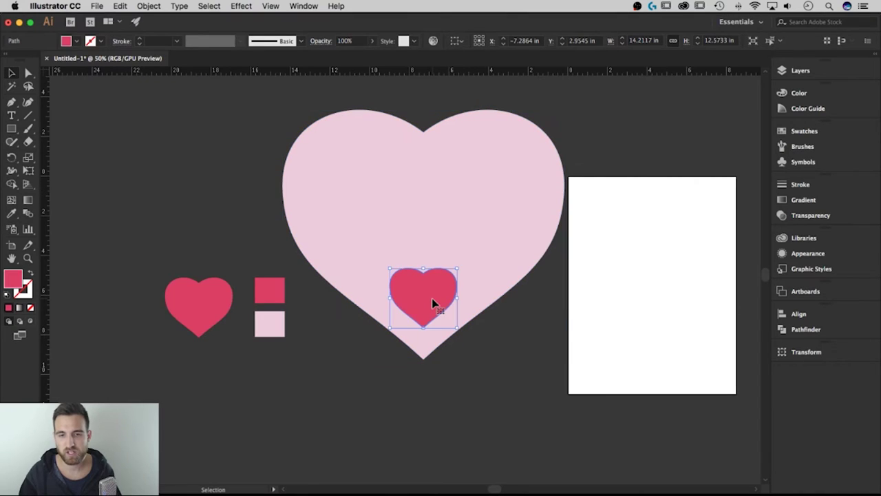
click(486, 212)
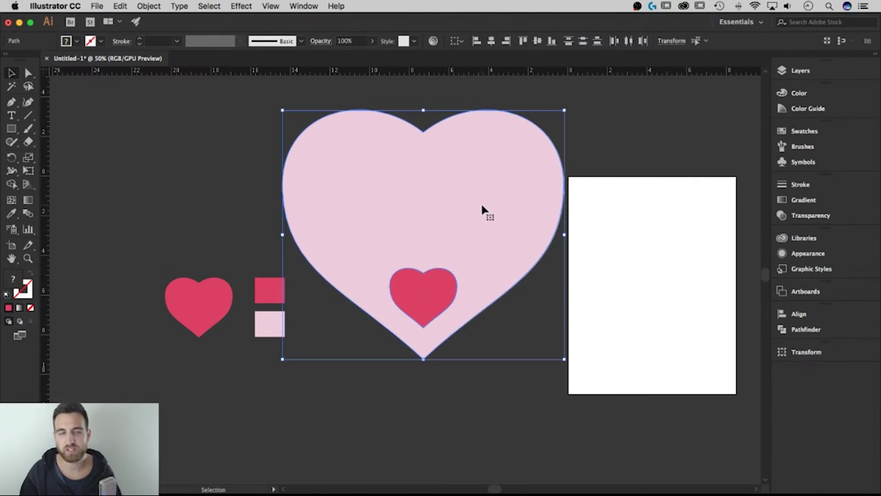
Set Blend Options spacing to Specified Steps with 5 steps and confirm.
click(159, 6)
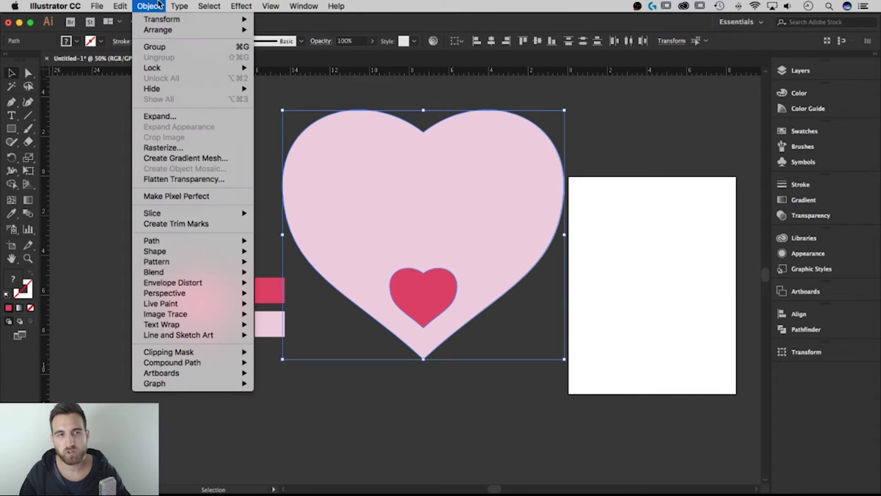
mouse_move(229, 275)
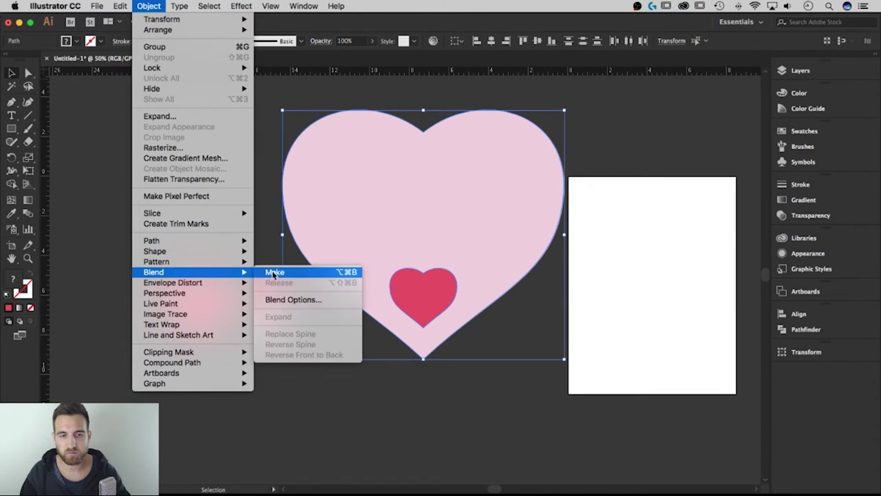
click(290, 307)
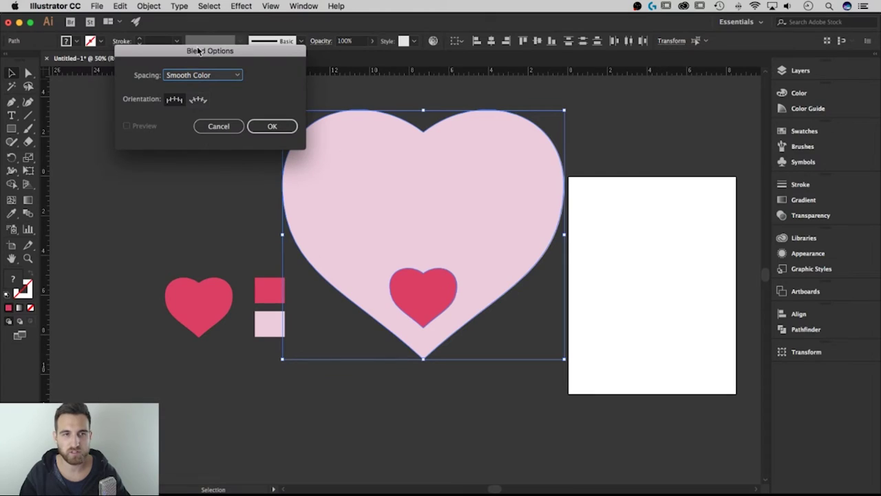
click(257, 109)
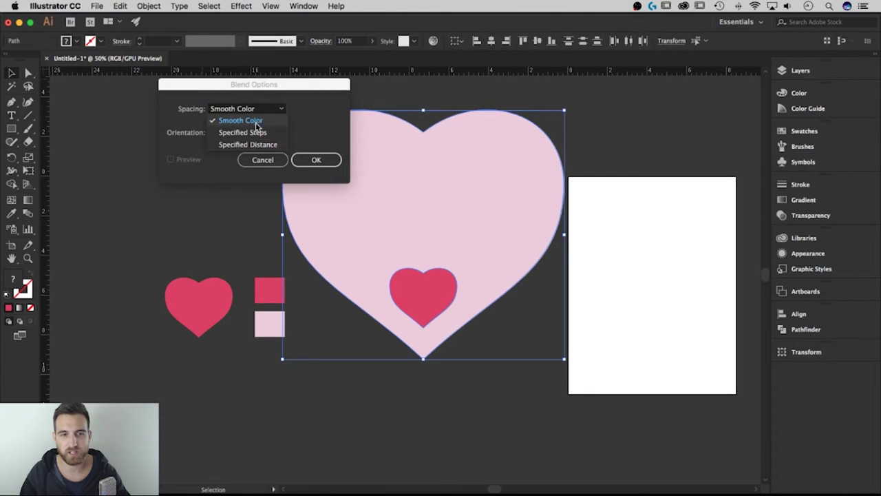
click(256, 134)
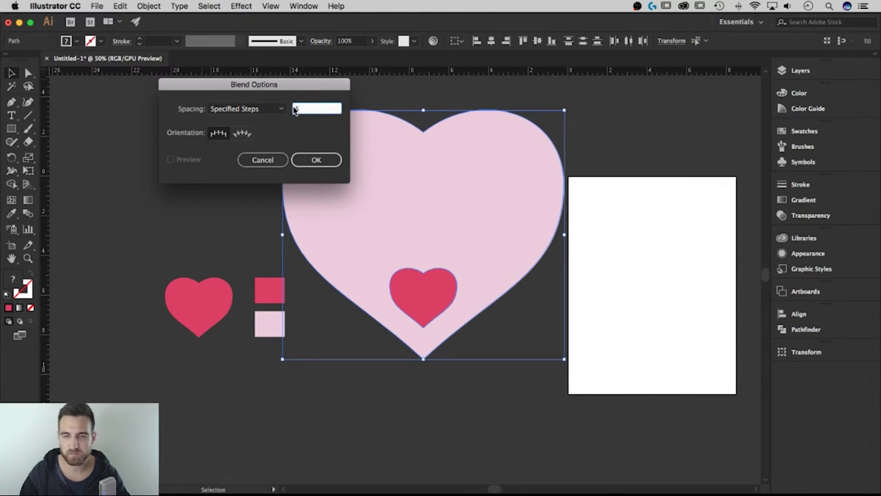
click(325, 160)
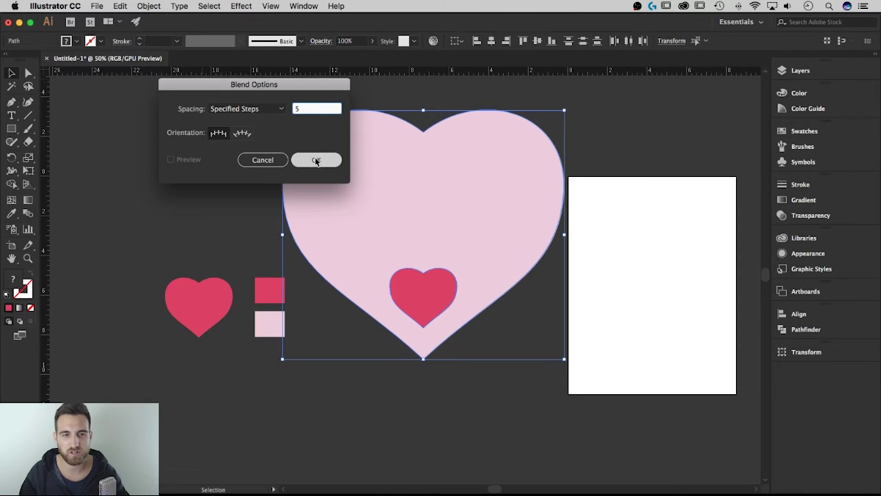
click(316, 159)
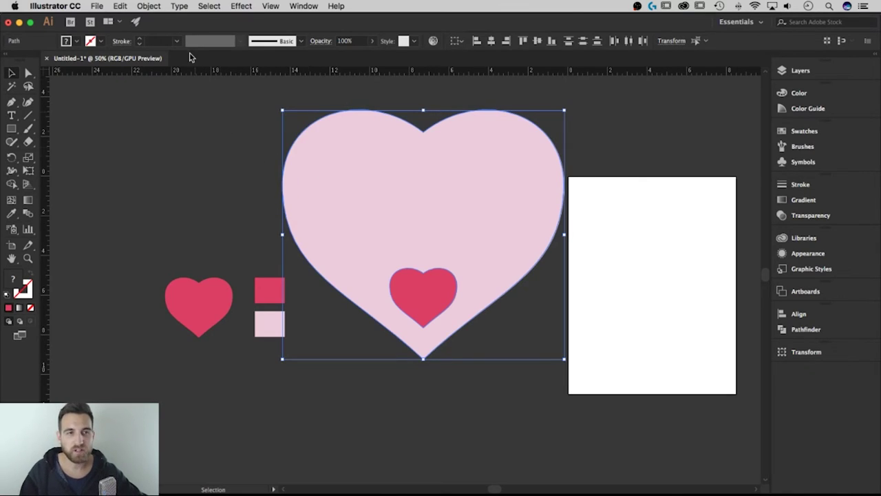
Make a 5-step blend between the small red heart and the large pink heart.
click(149, 6)
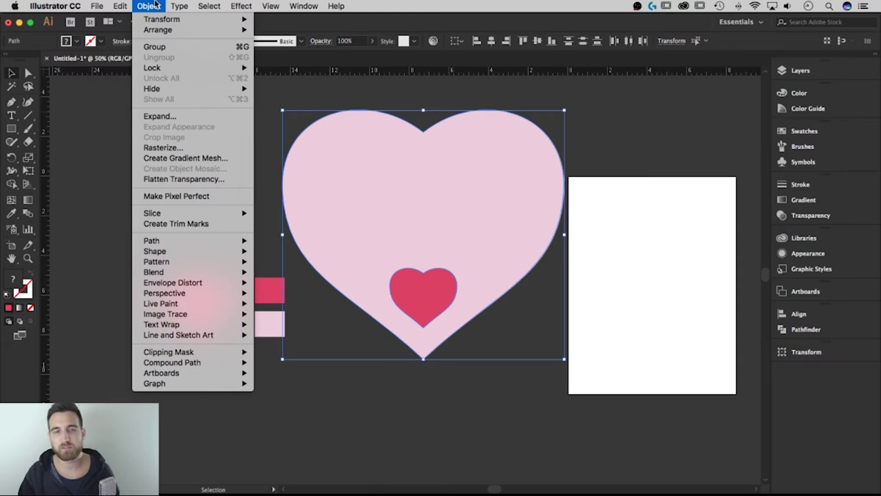
mouse_move(197, 275)
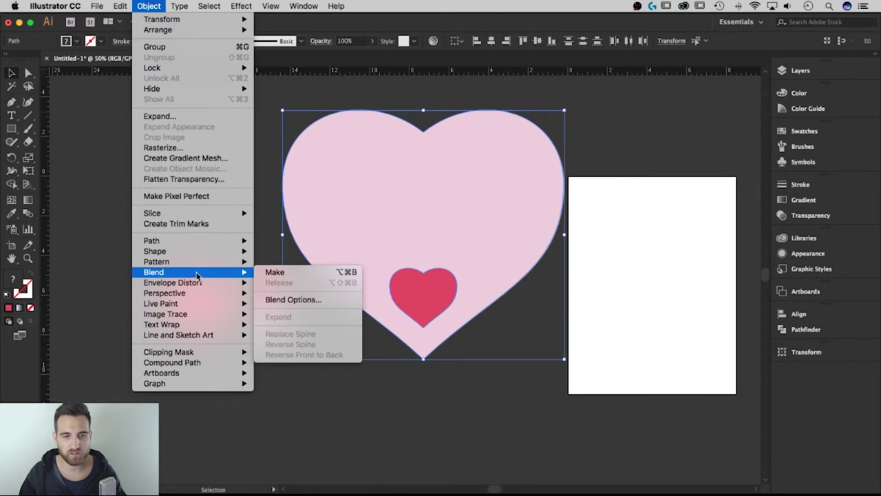
click(301, 273)
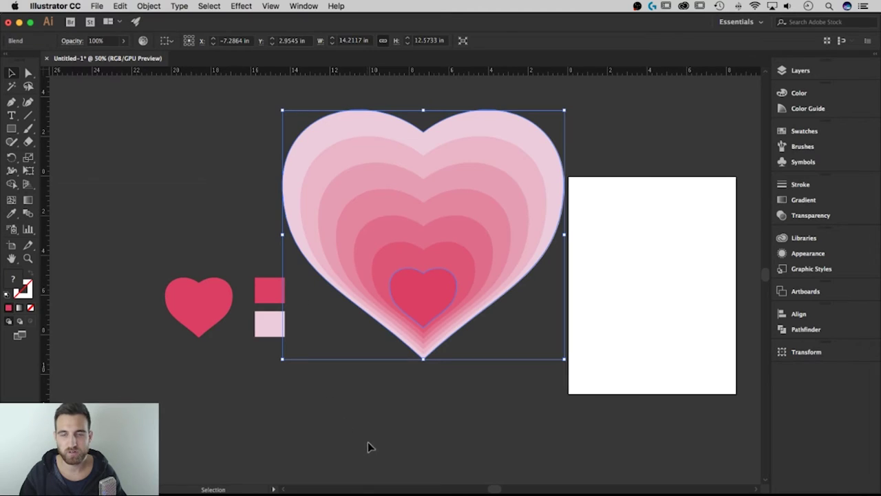
click(434, 398)
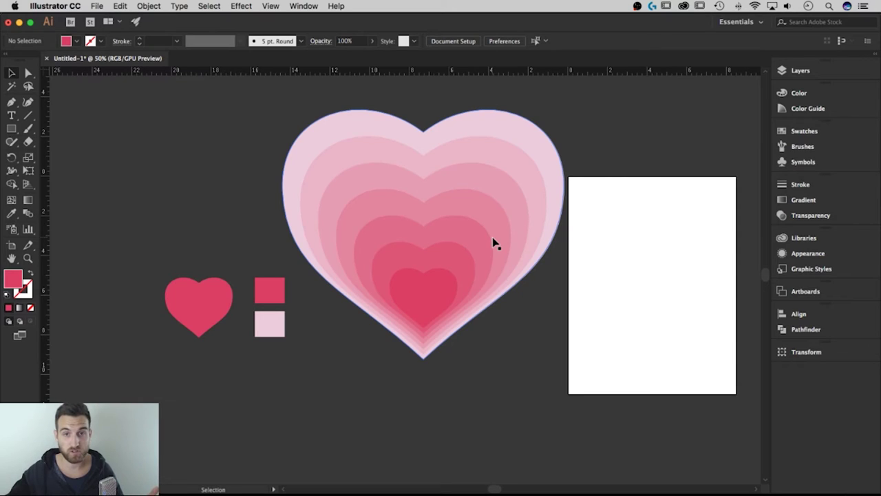
click(467, 217)
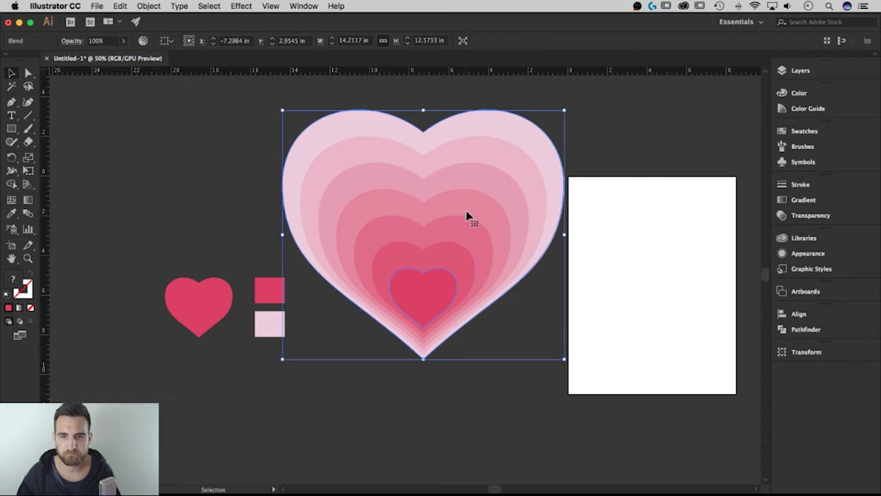
click(578, 383)
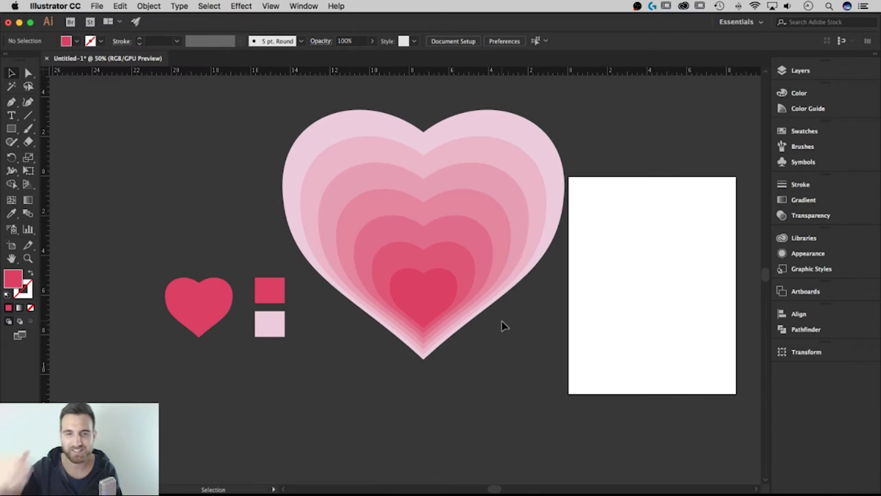
scroll(580, 352, right, 3)
Drag the stepped heart blend onto the white artboard, then briefly enter and exit its isolation mode.
click(358, 179)
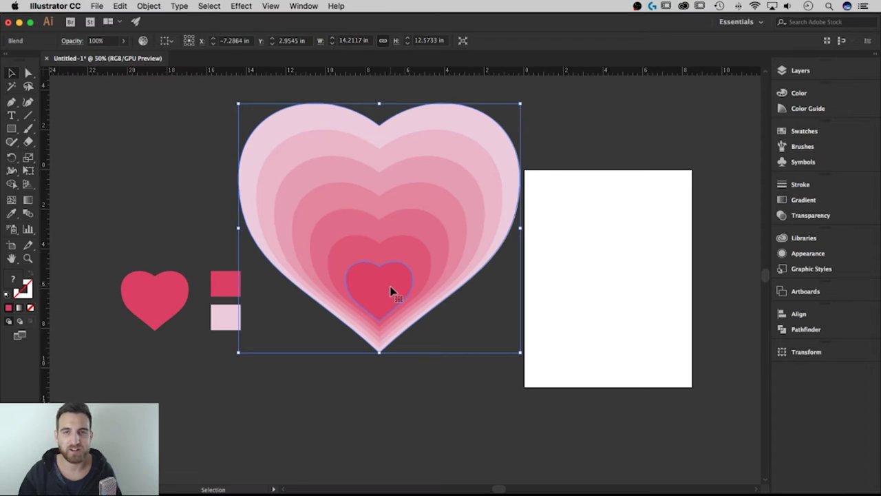
drag(386, 292, 618, 337)
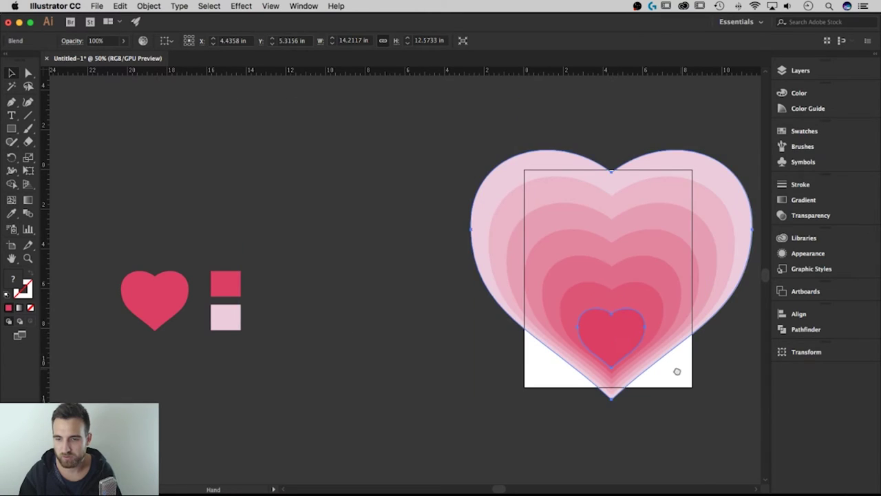
scroll(677, 370, right, 3)
click(609, 387)
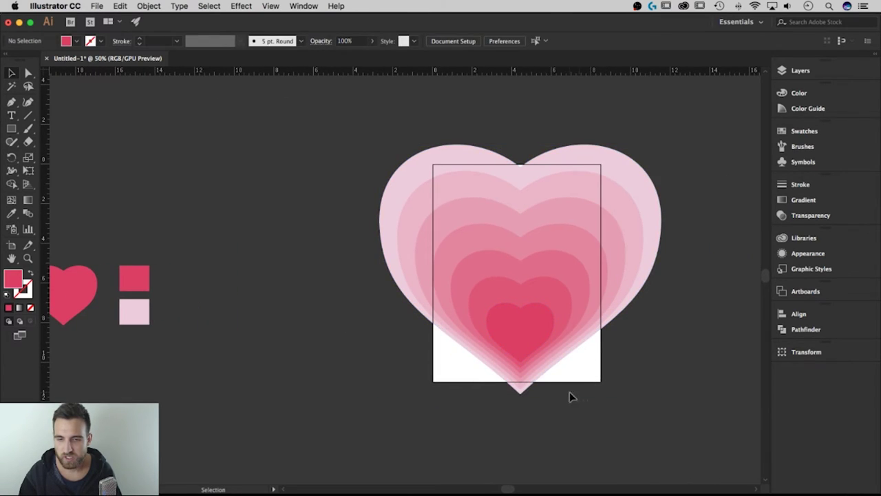
double_click(589, 164)
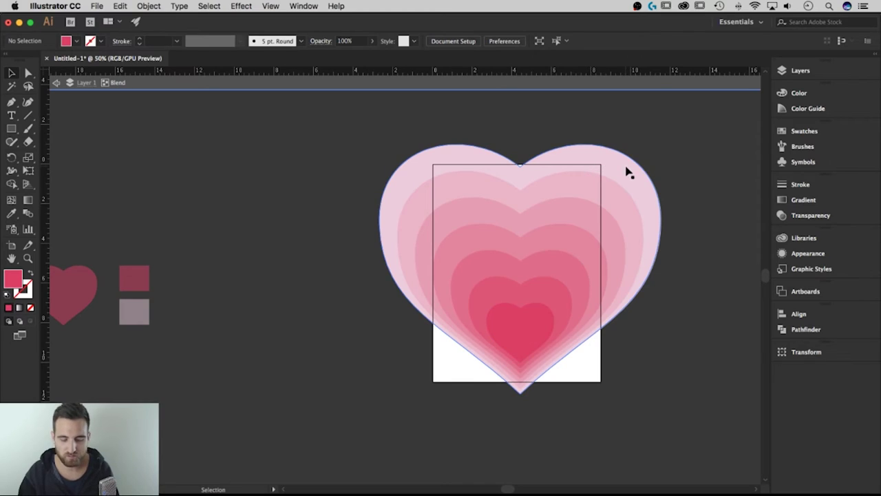
double_click(715, 147)
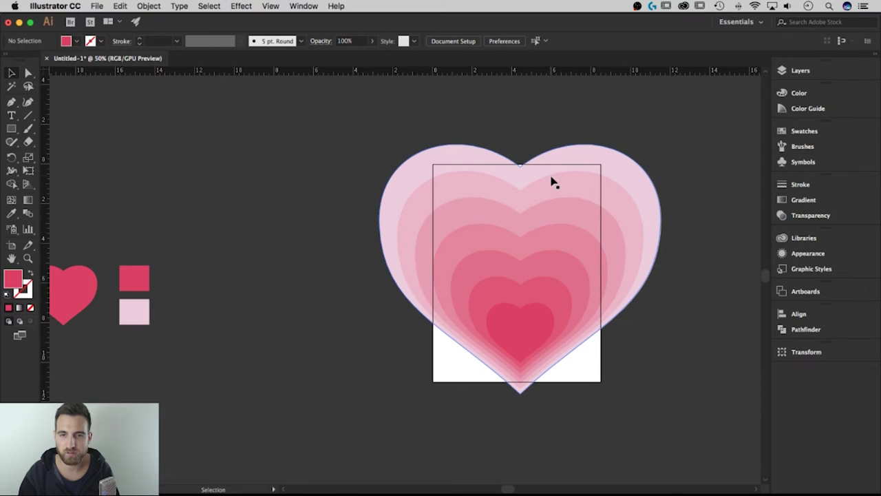
click(528, 341)
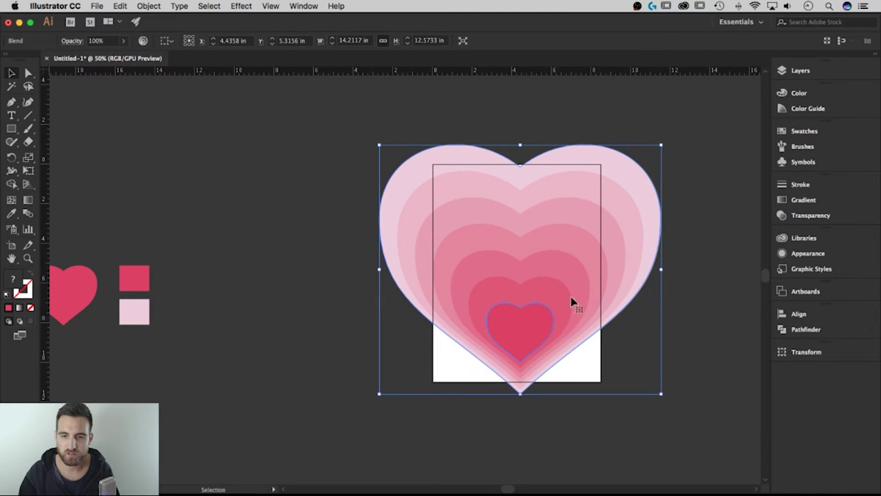
Enter the heart blend and select its outer pale pink heart.
double_click(578, 158)
click(591, 159)
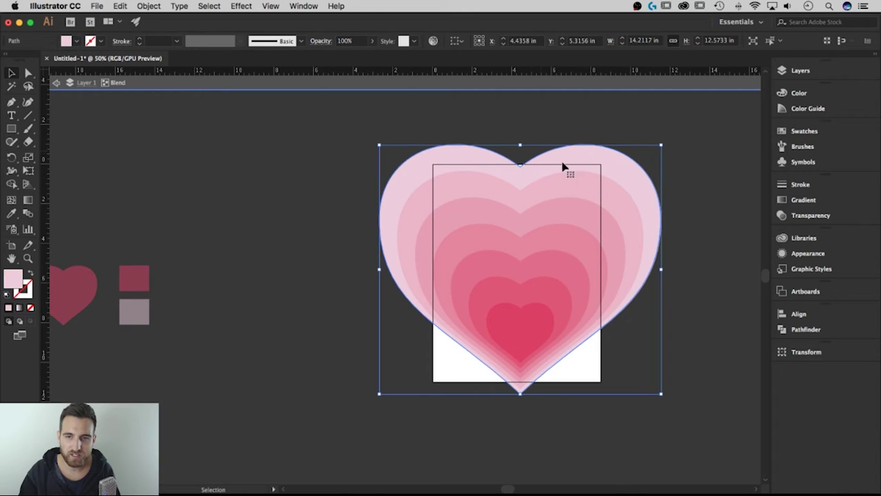
click(531, 325)
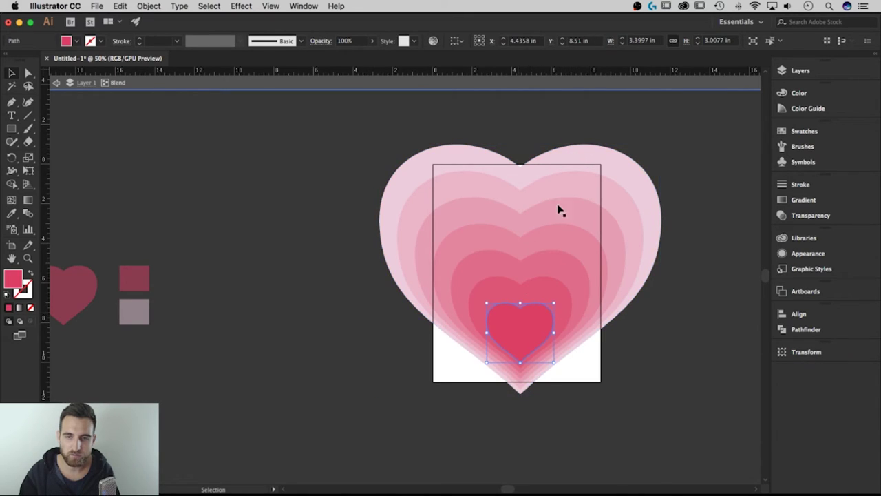
click(600, 164)
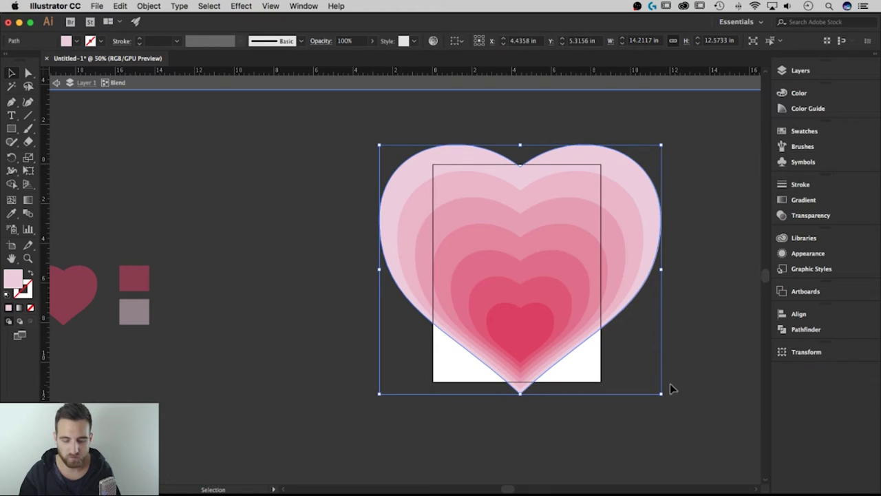
Scale the outer heart proportionally to 21.14 × 18.70 in and lower it about 1.5 in.
key(super+minus)
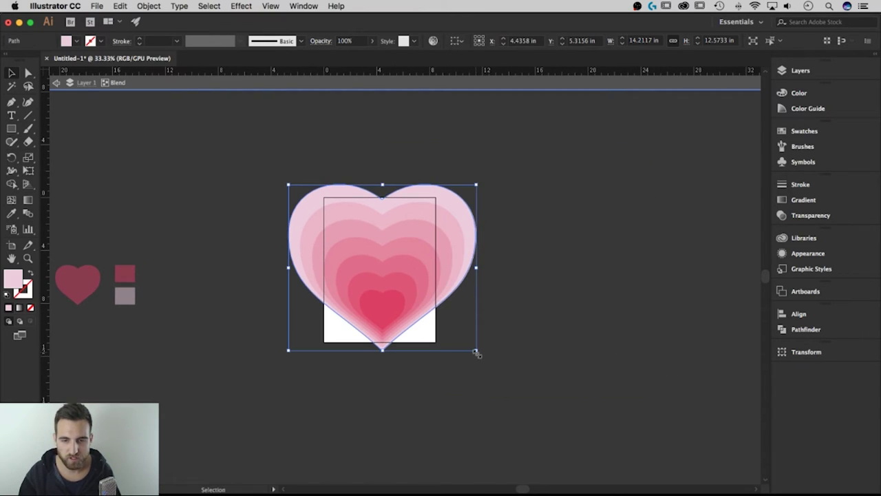
key(shift)
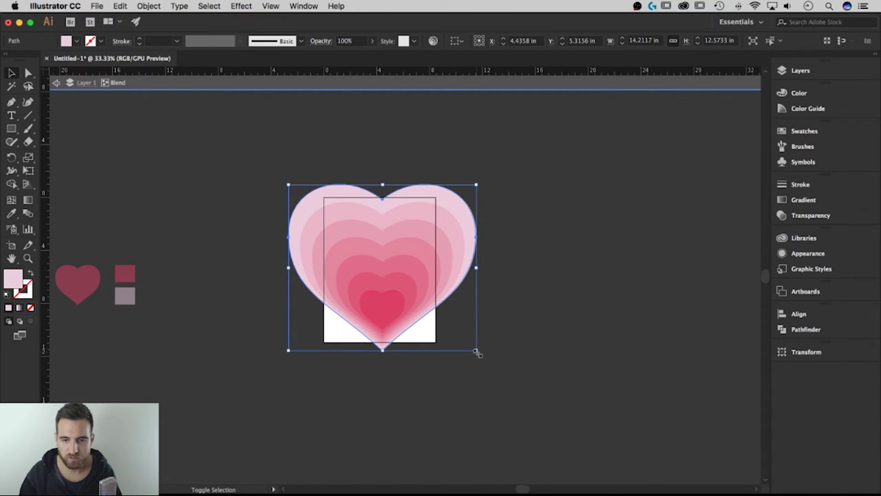
drag(477, 351, 540, 391)
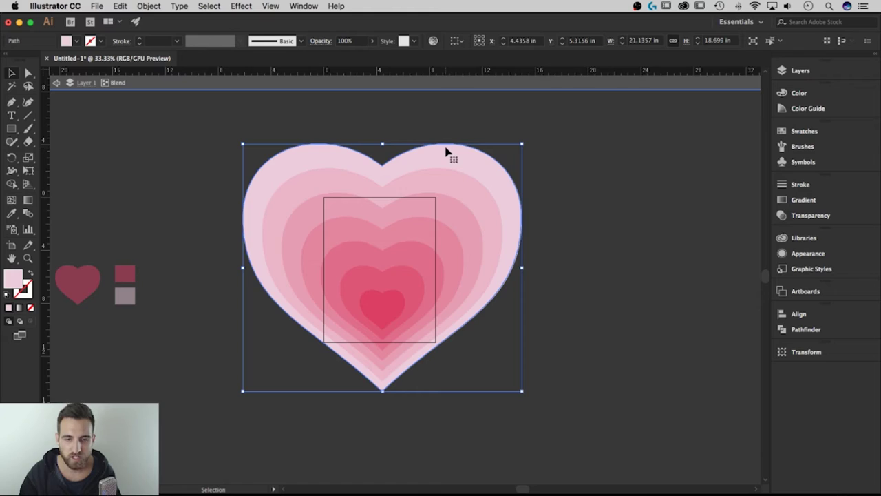
drag(446, 153, 448, 184)
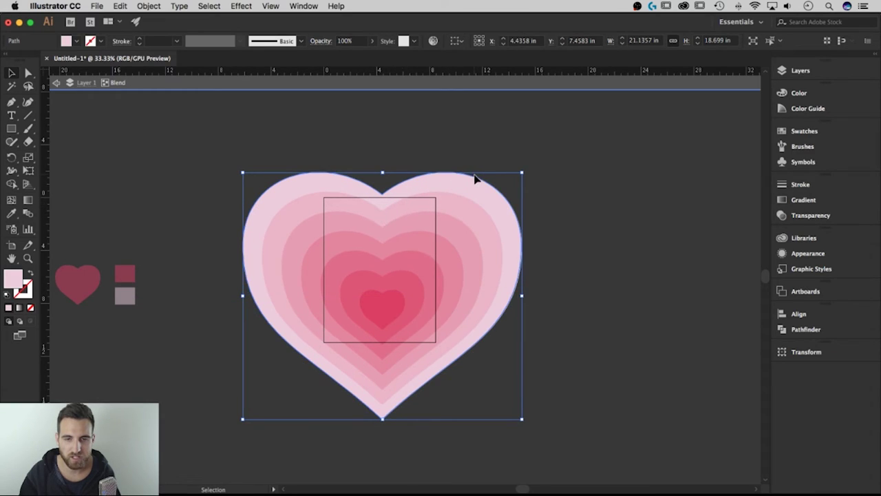
drag(472, 181, 470, 187)
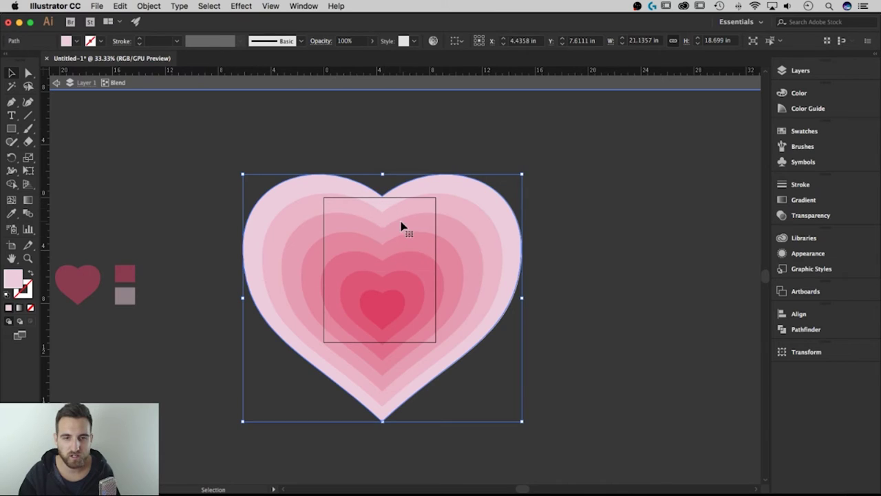
click(394, 305)
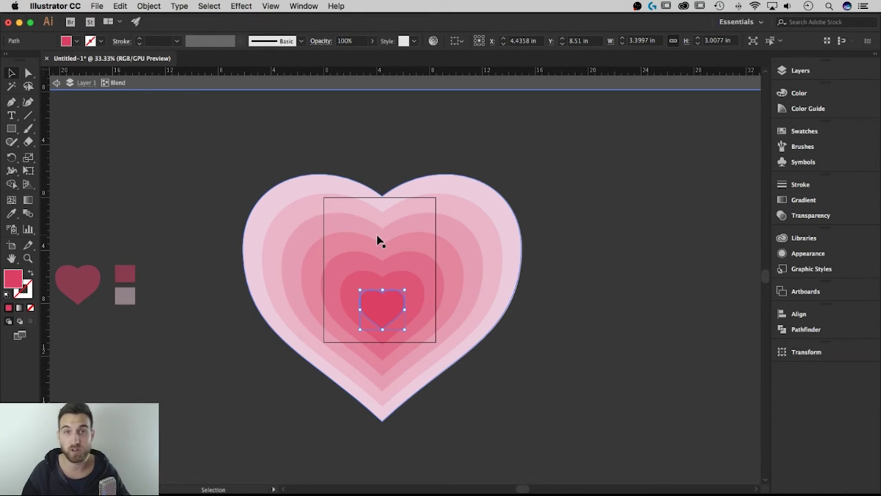
Nudge the small rose centre heart slightly upward, then leave the blend's isolation mode.
drag(391, 307, 394, 305)
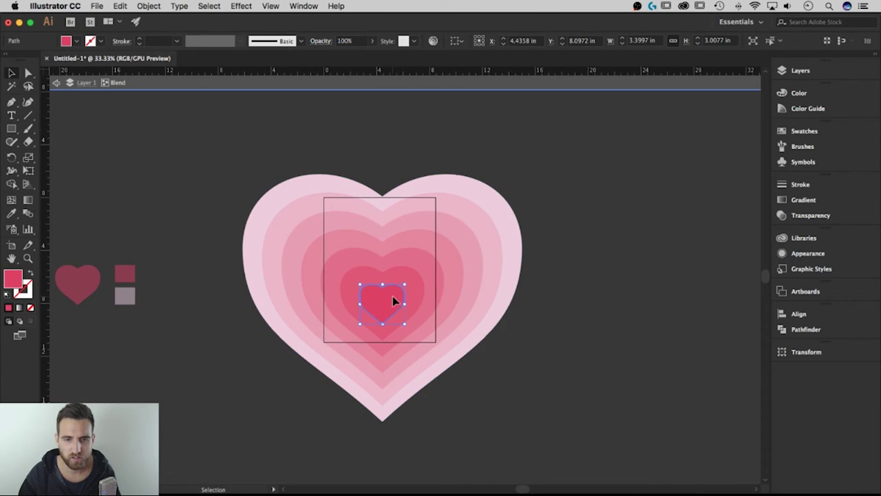
drag(394, 296, 394, 296)
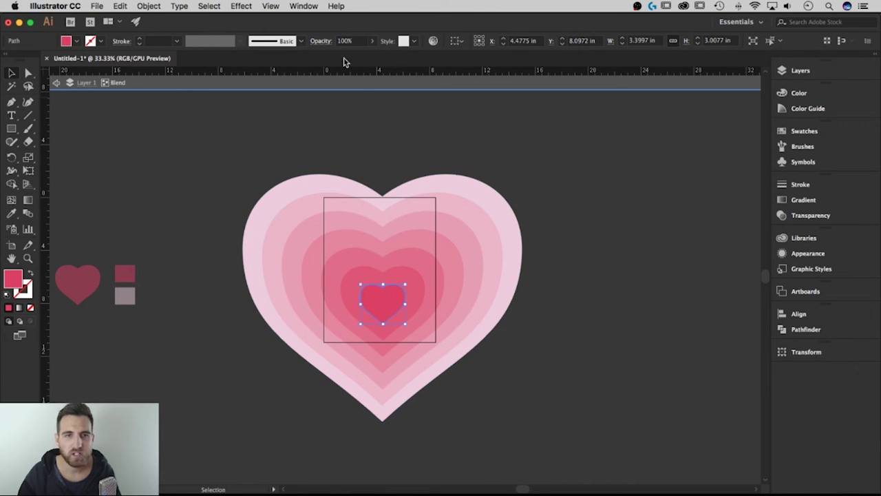
double_click(583, 142)
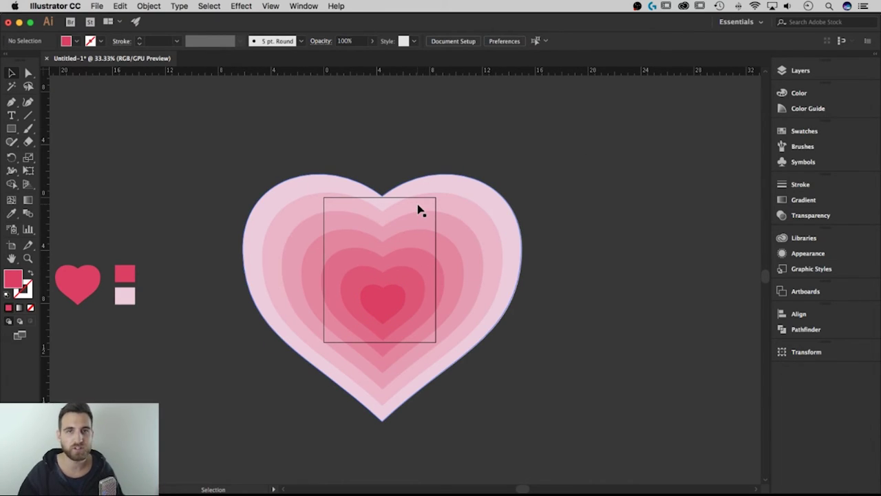
Align the whole heart blend to the artboard's horizontal centre, placing it at X 4.25 in.
click(461, 216)
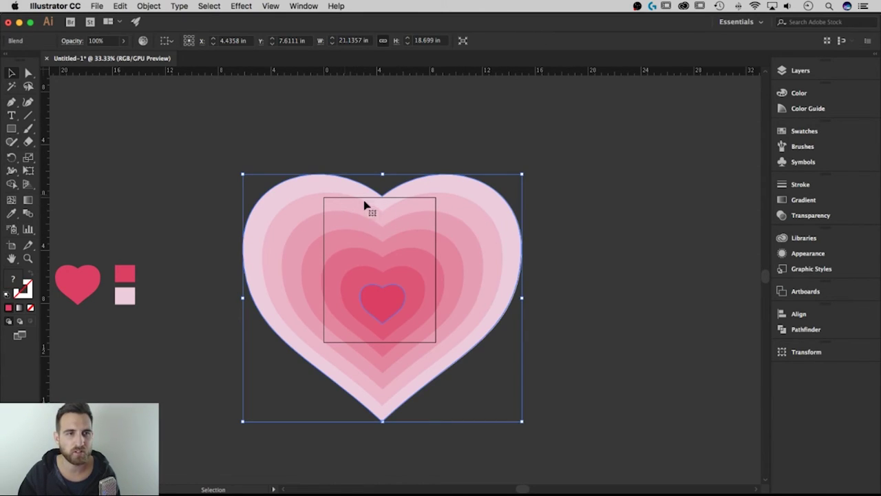
click(167, 41)
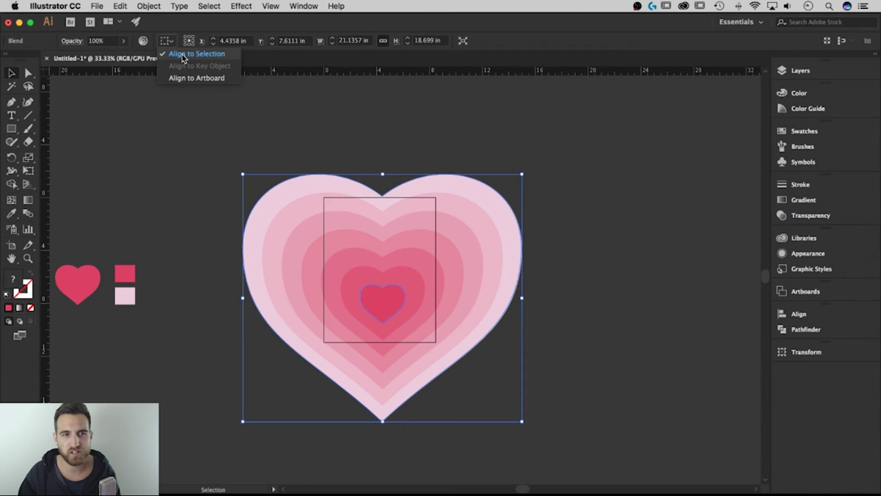
click(183, 78)
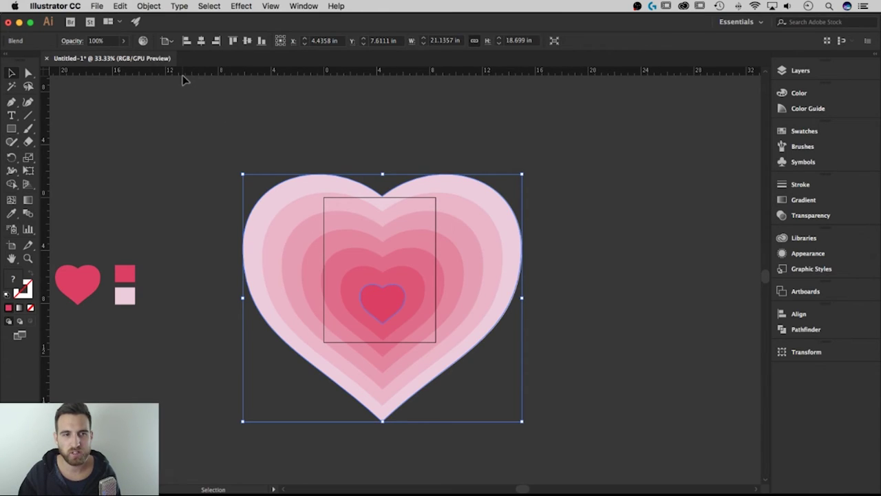
click(201, 41)
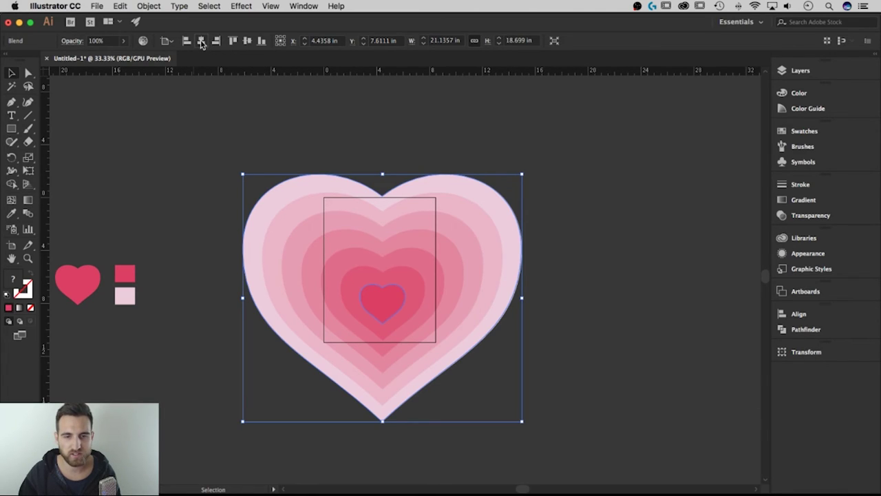
click(694, 206)
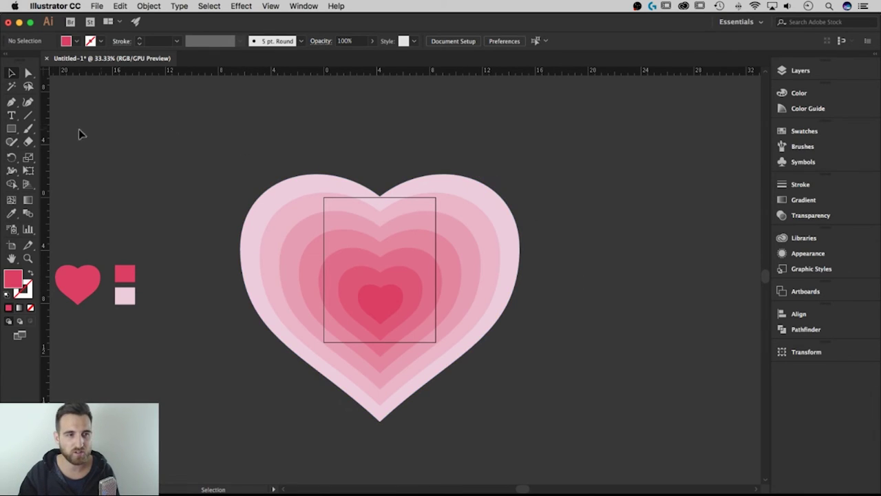
Draw an 8.5 × 11 in rectangle exactly over the artboard and confirm its size.
click(11, 129)
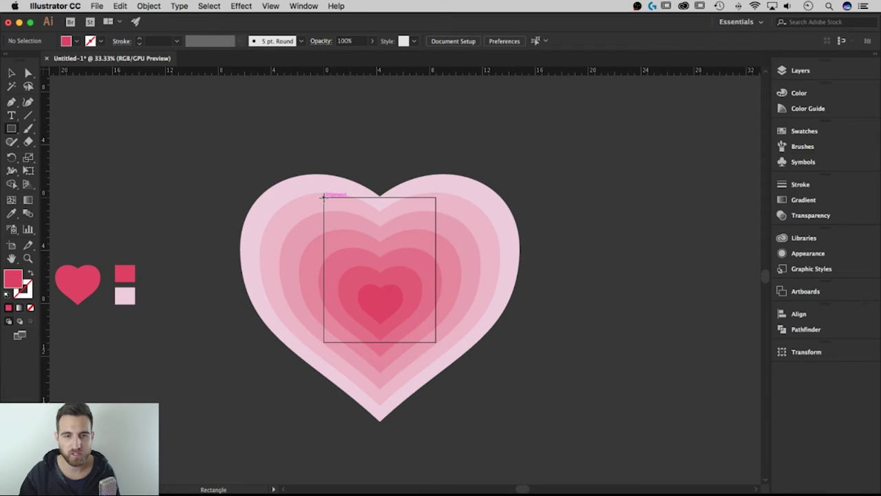
drag(323, 197, 436, 342)
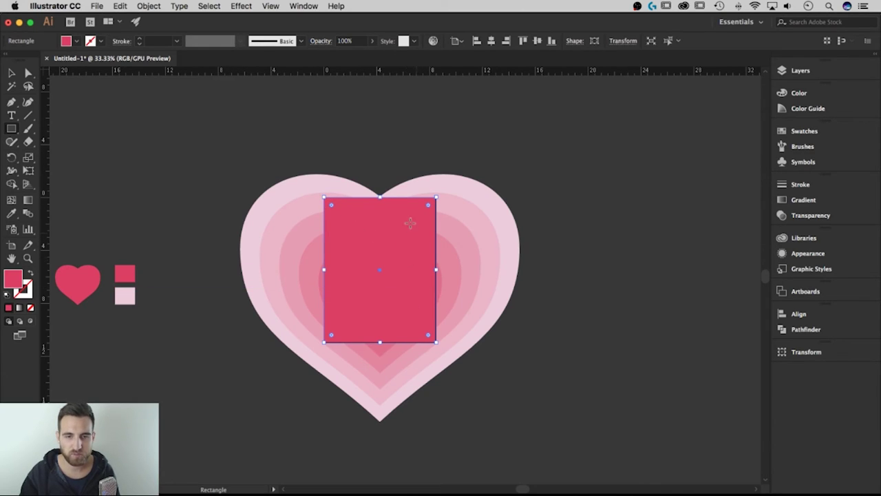
key(v)
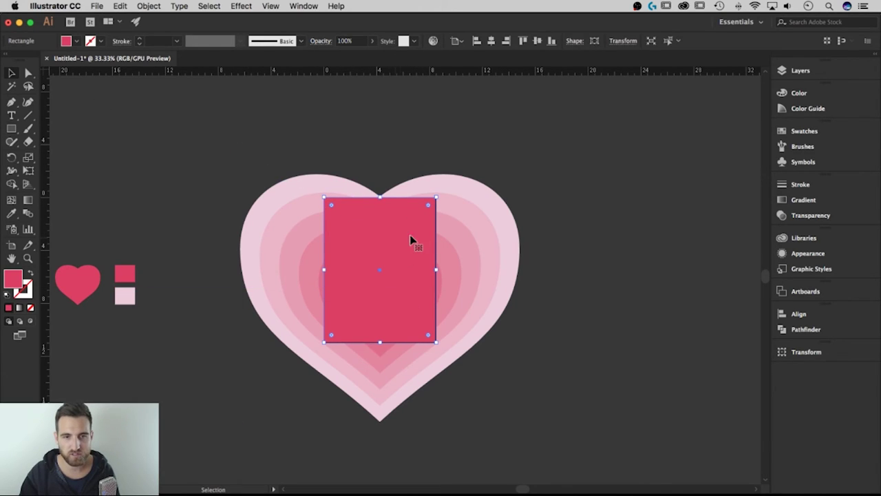
click(616, 44)
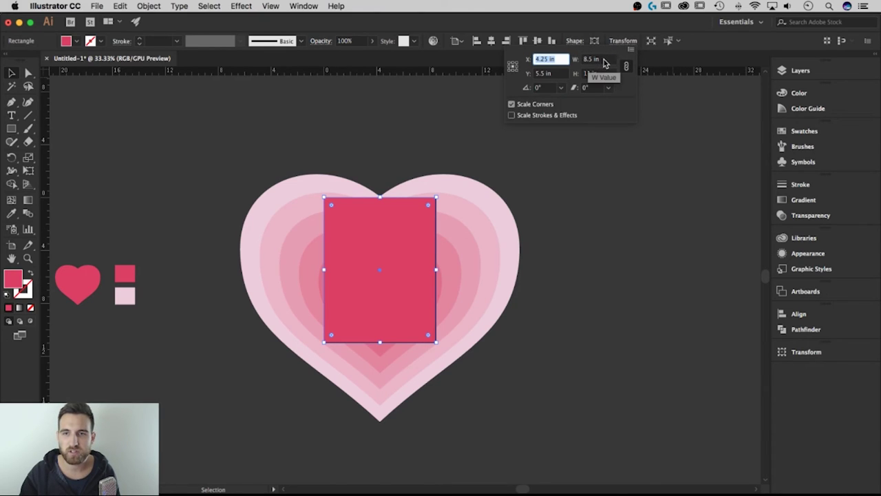
key(Tab)
key(Tab)
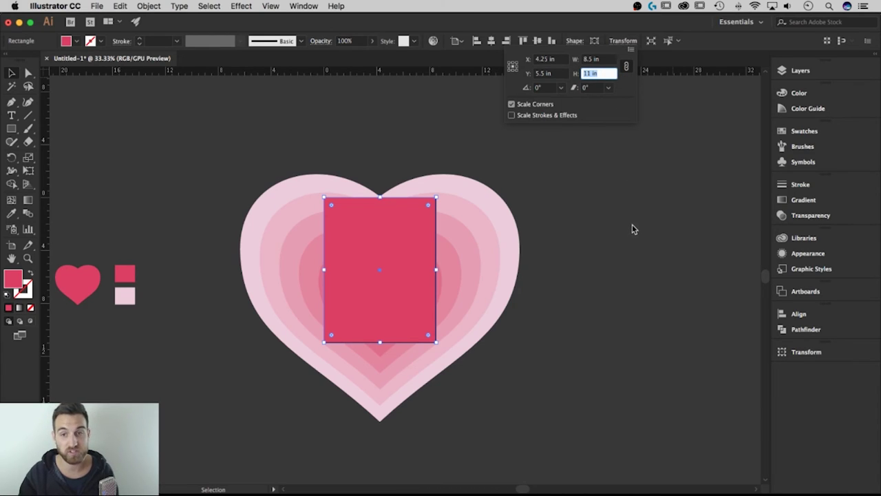
key(Escape)
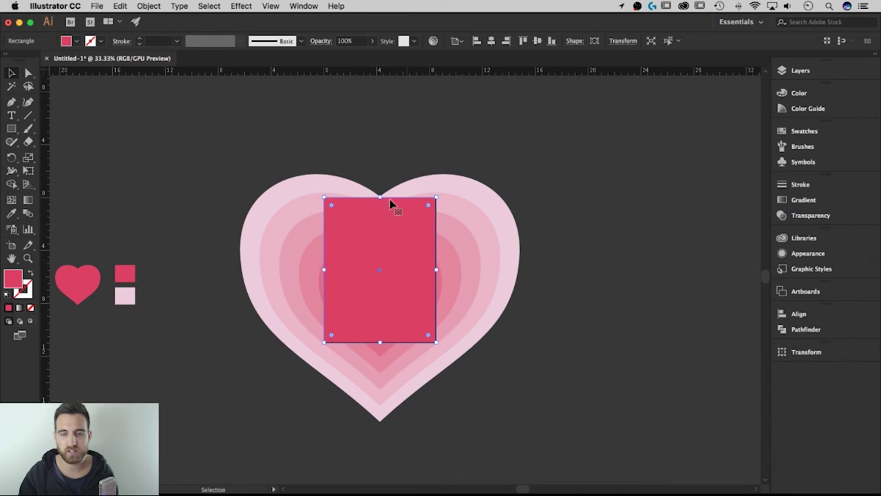
Select the rectangle together with the heart blend beneath it.
click(579, 255)
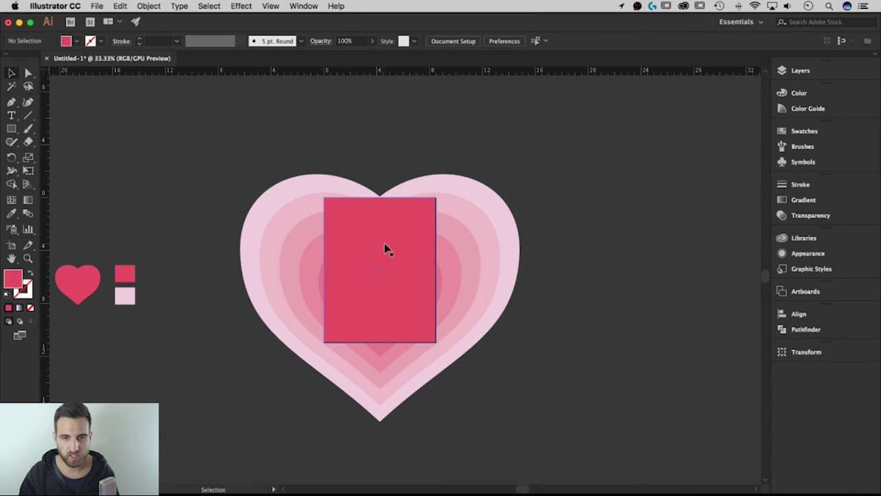
click(413, 236)
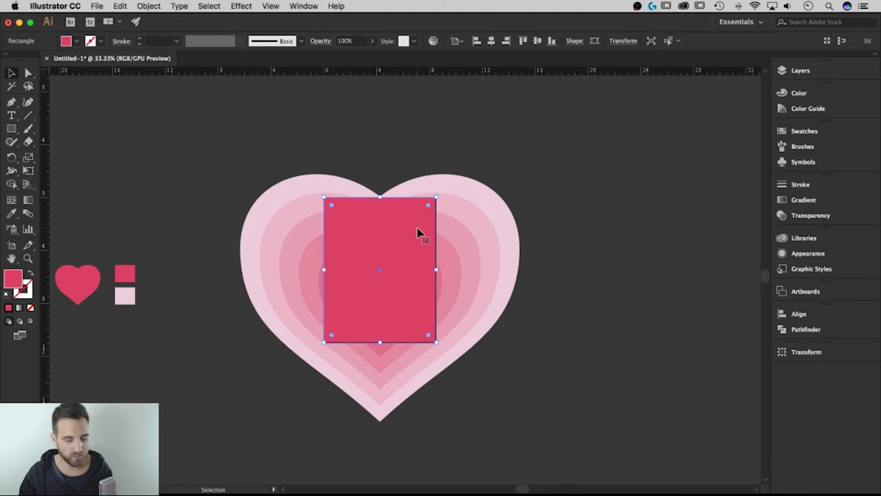
drag(566, 349, 290, 150)
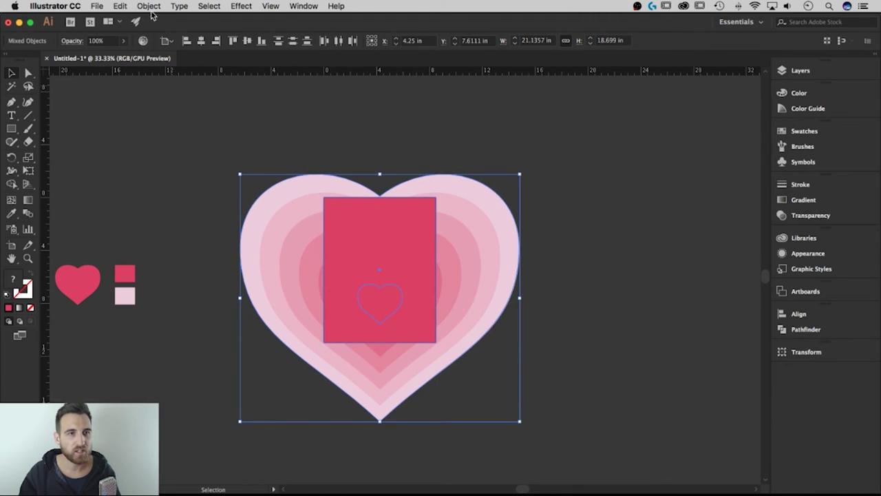
Apply Make Clipping Mask so the rectangle clips the heart blend.
right_click(394, 226)
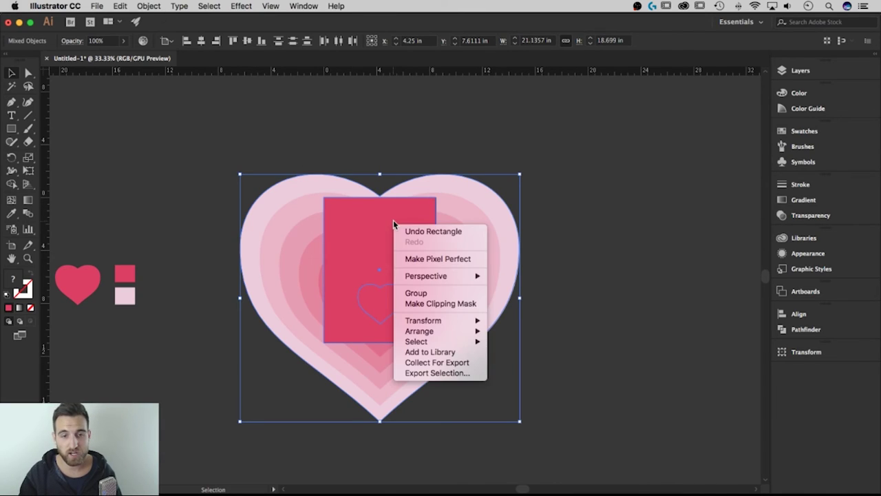
click(437, 304)
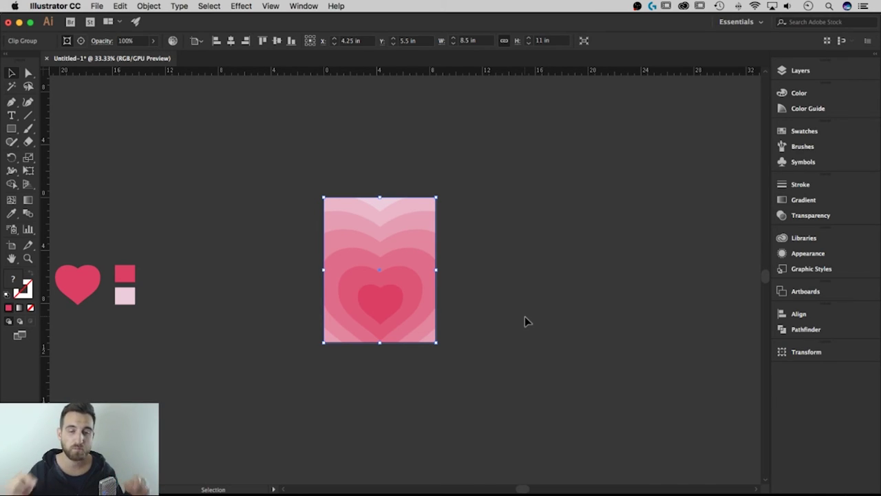
Inside the clip group, nudge the innermost heart upward, then return to the poster.
click(514, 291)
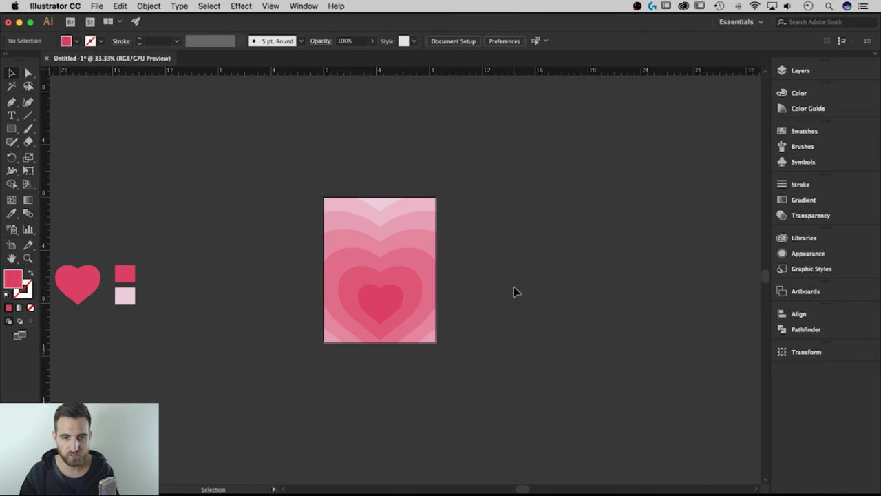
key(super+equal)
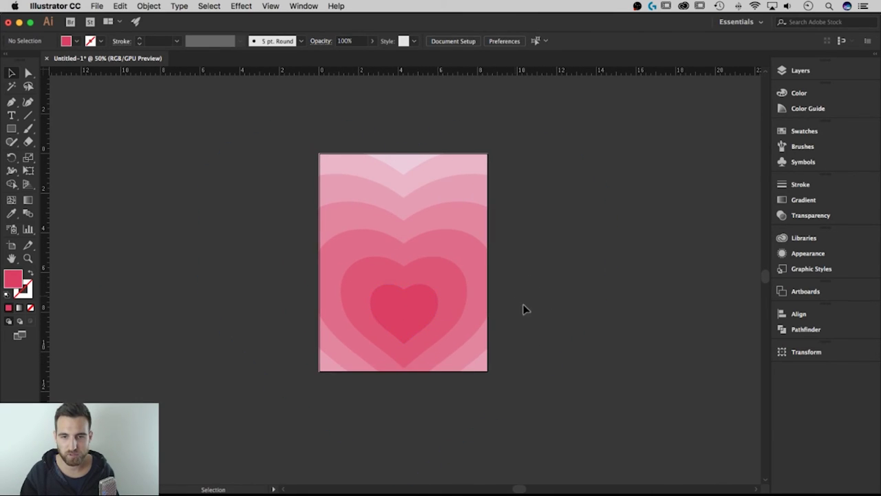
double_click(415, 305)
click(413, 300)
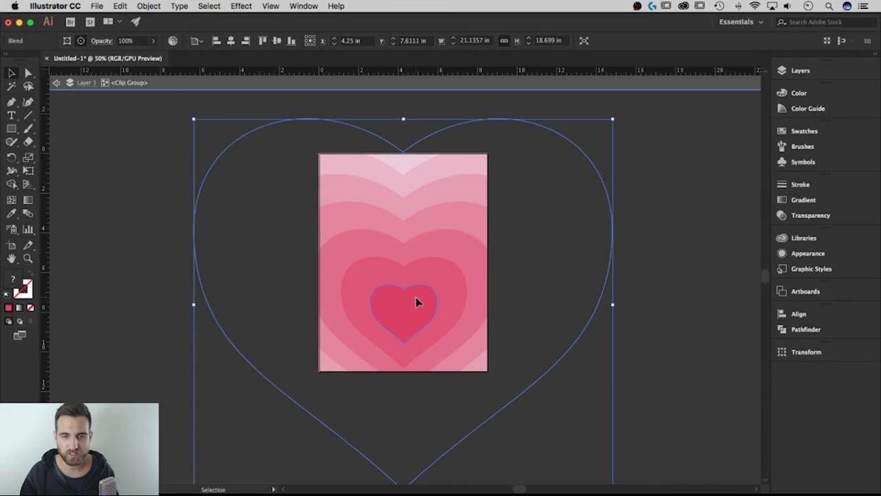
double_click(416, 298)
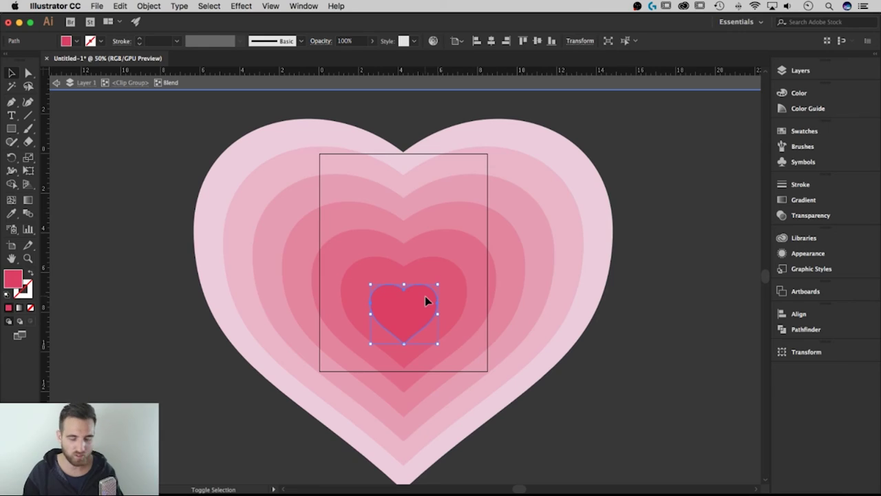
key(Up)
key(Up)
key(Up)
key(Up)
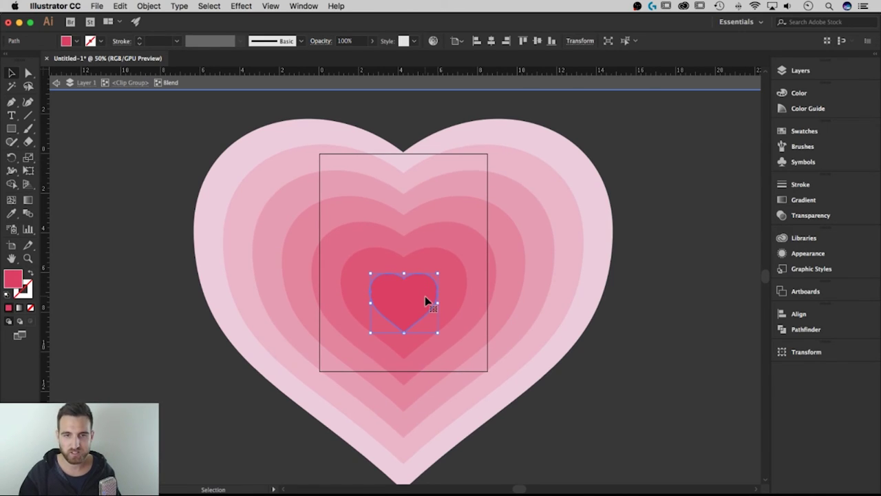
double_click(716, 186)
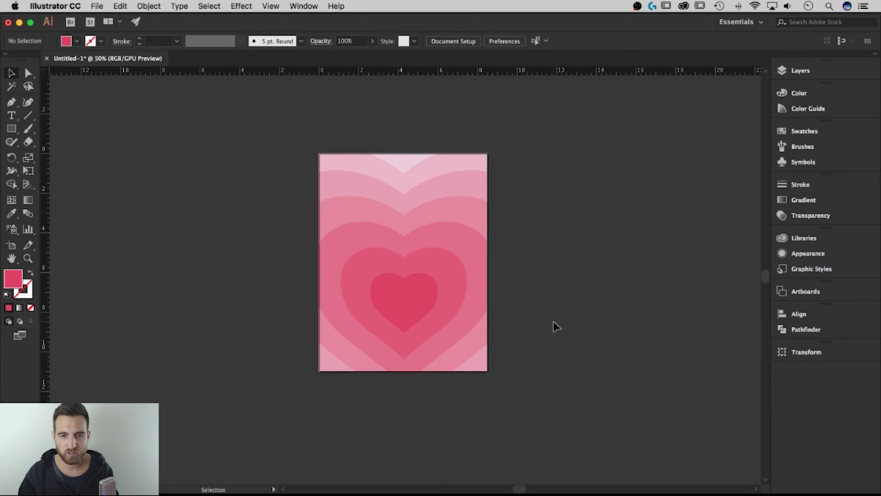
click(404, 203)
Place a vertical guide at the artboard's horizontal centre.
double_click(435, 193)
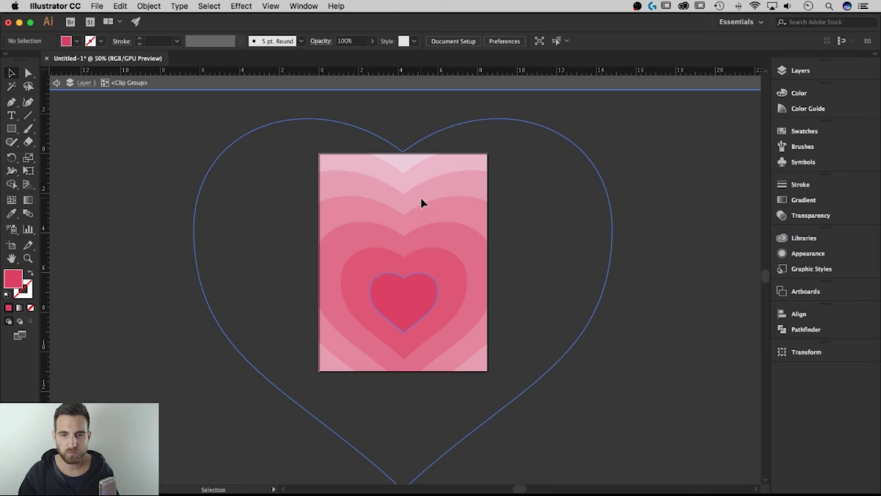
click(421, 199)
click(232, 41)
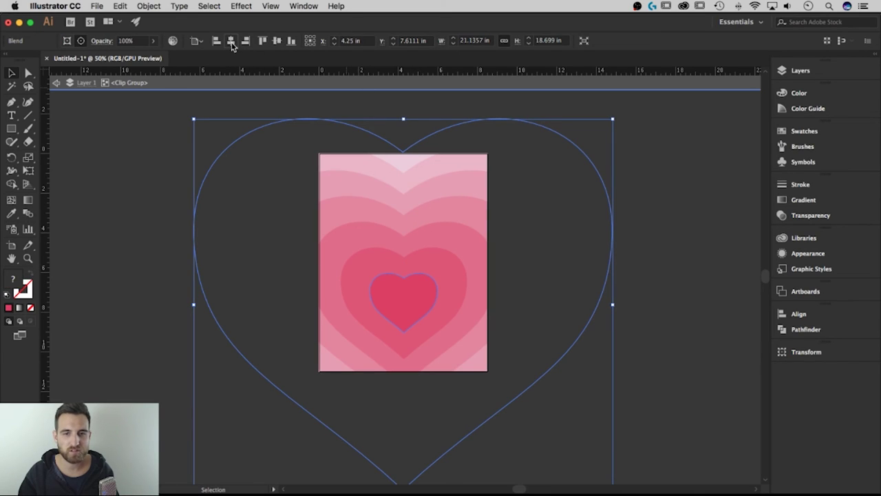
click(694, 295)
drag(48, 203, 404, 212)
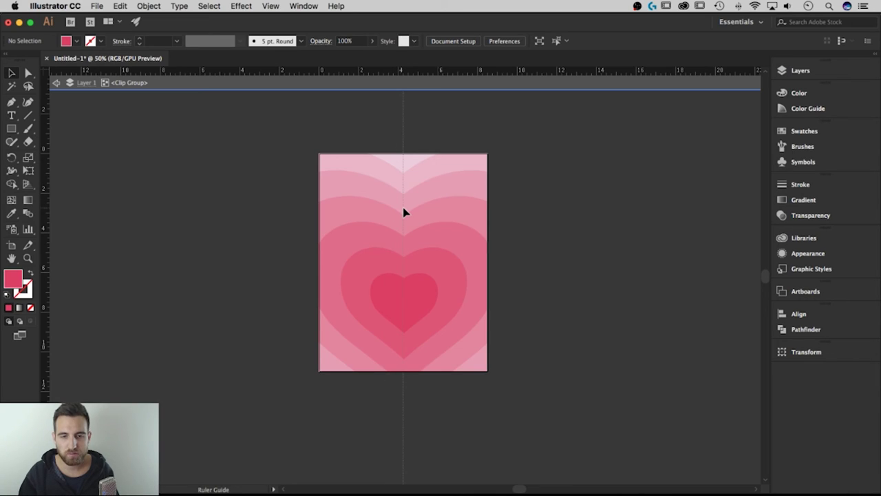
drag(404, 213, 404, 215)
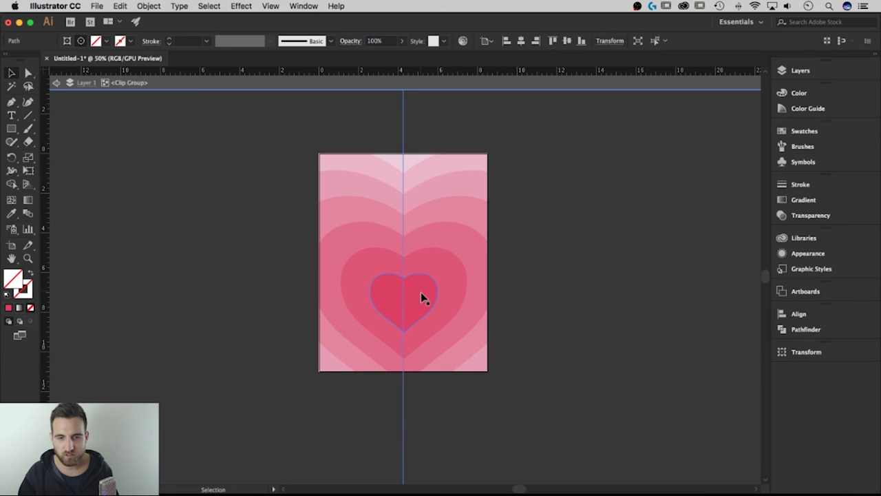
key(super+equal)
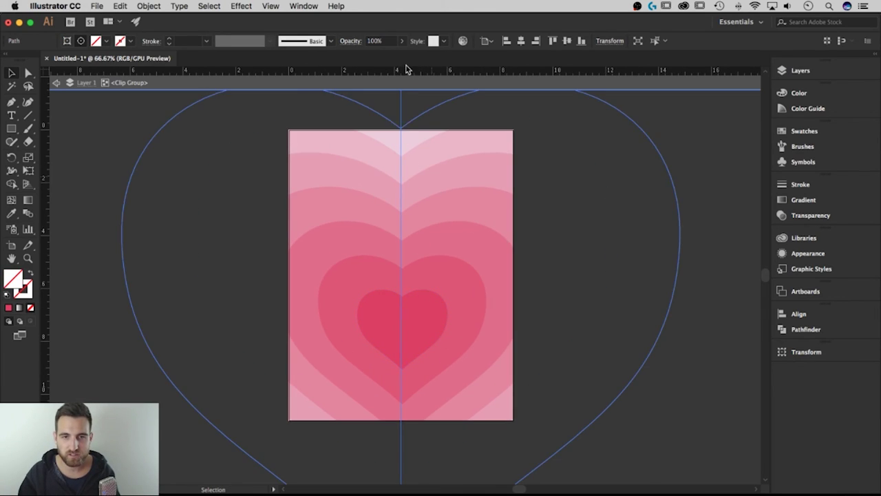
Centre the small inner heart horizontally on the guide, then exit isolation mode.
double_click(428, 320)
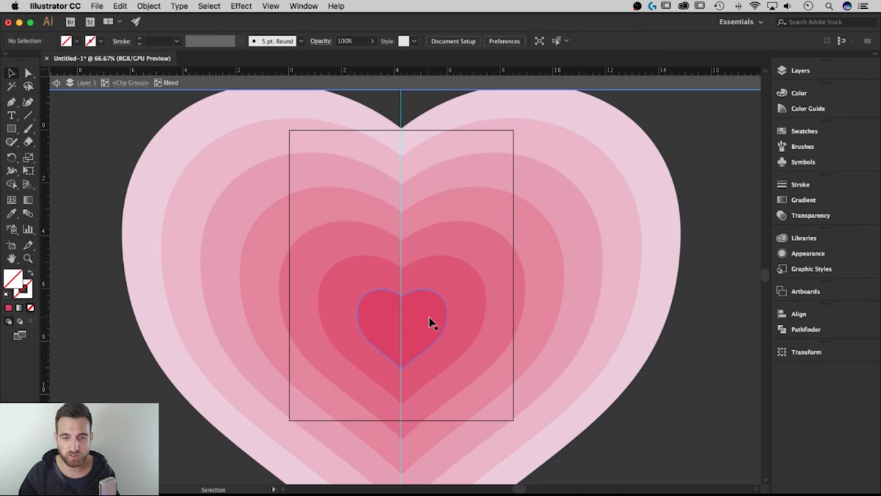
click(433, 320)
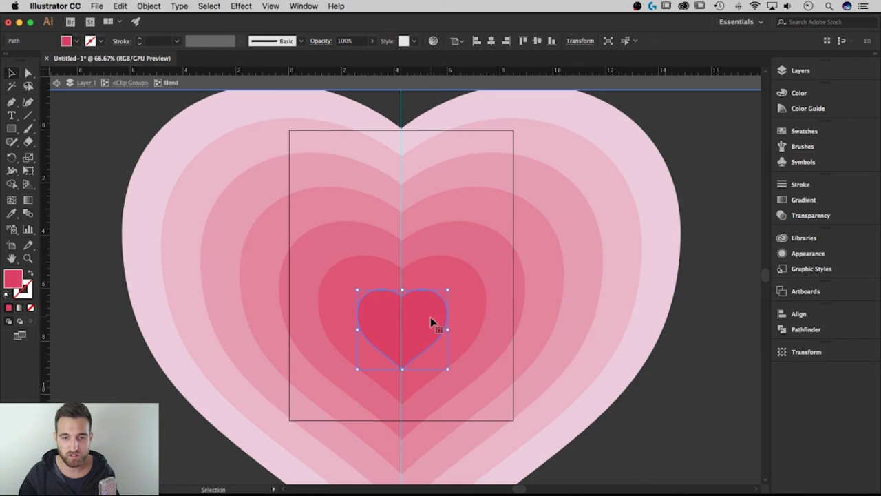
click(493, 42)
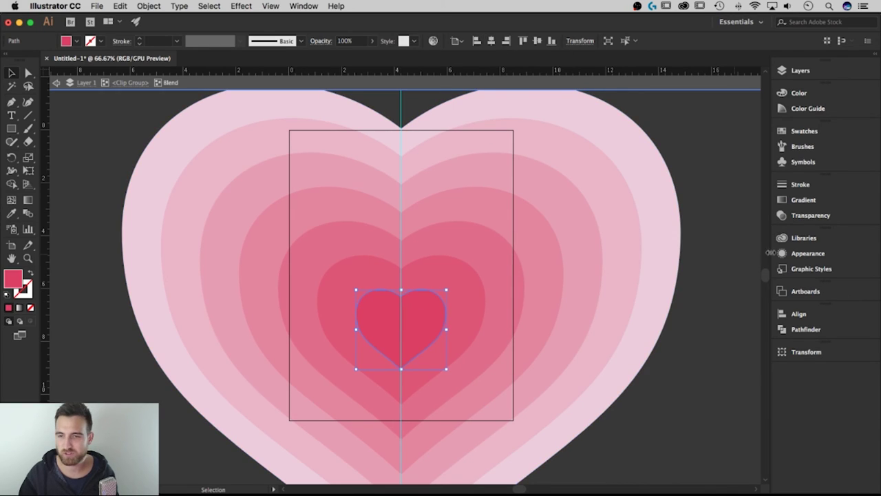
double_click(713, 227)
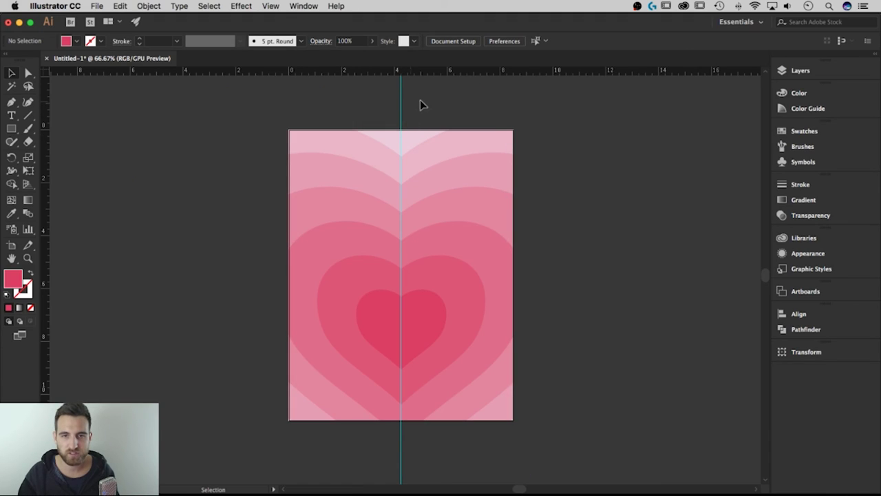
Remove the vertical centre guide and zoom out and back in on the finished poster.
key(a)
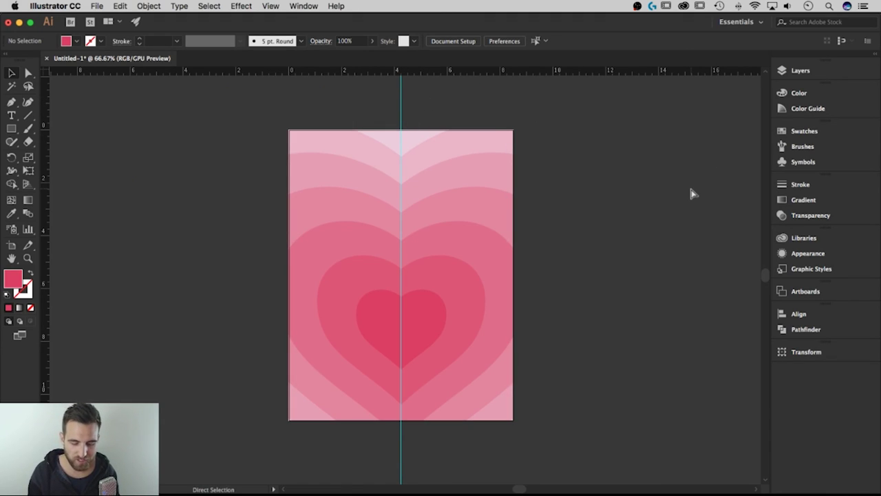
key(Delete)
key(v)
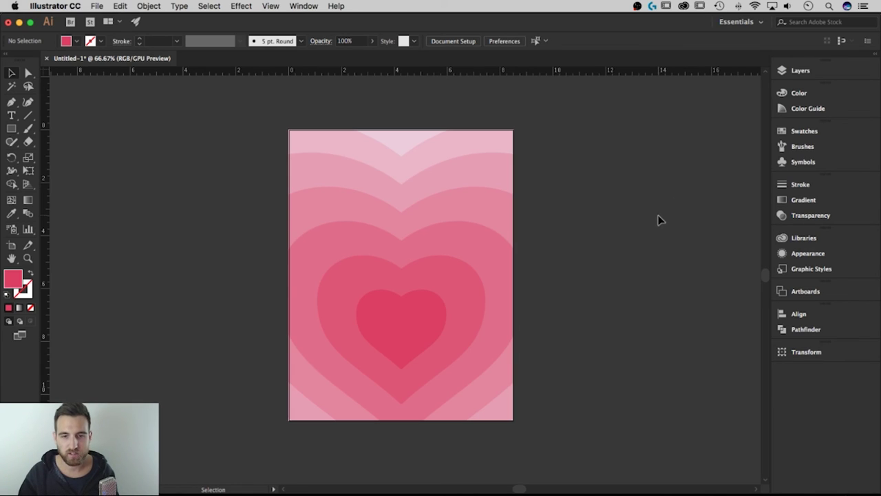
key(super+minus)
key(super+minus)
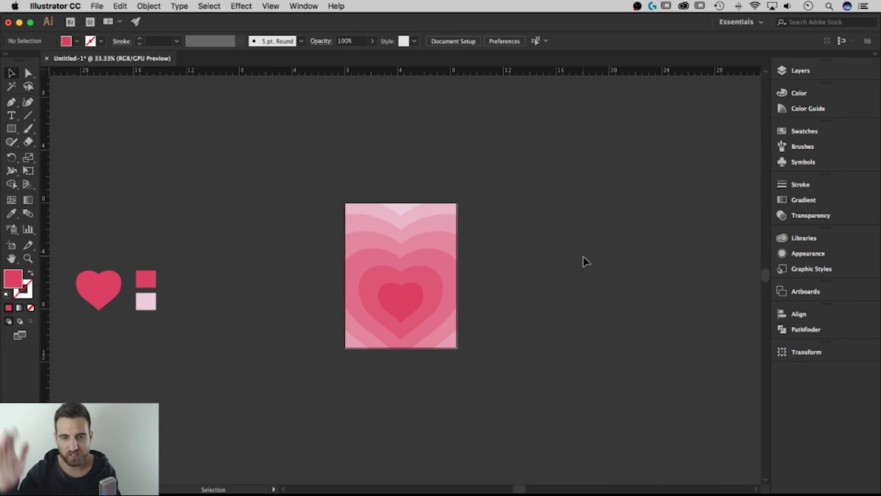
key(super+plus)
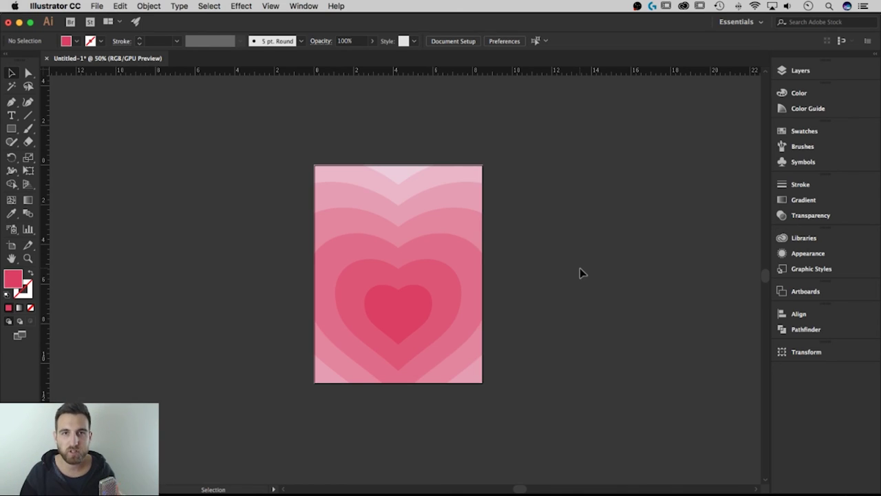
Move the spare red heart rightward from the swatches toward the poster.
scroll(580, 268, left, 10)
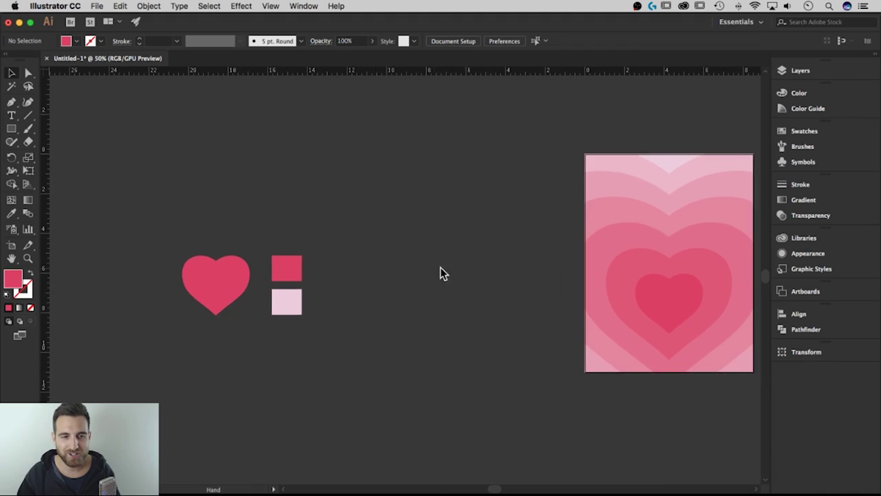
click(218, 268)
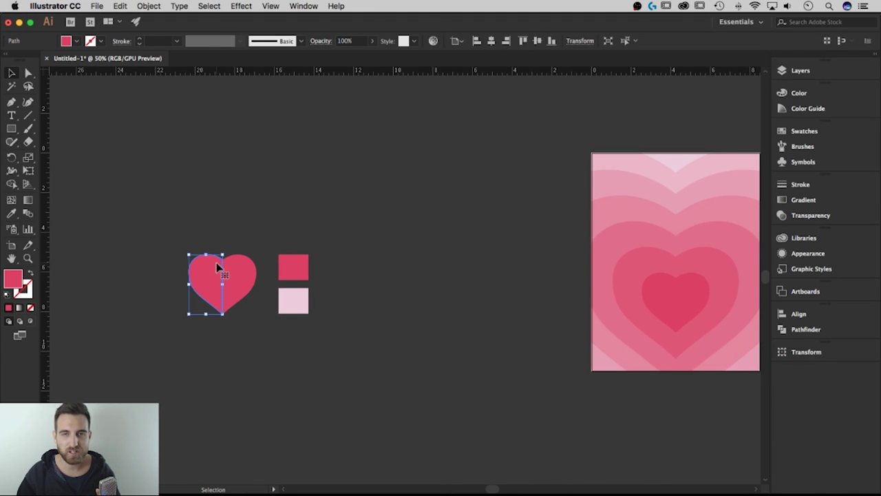
drag(216, 262, 421, 260)
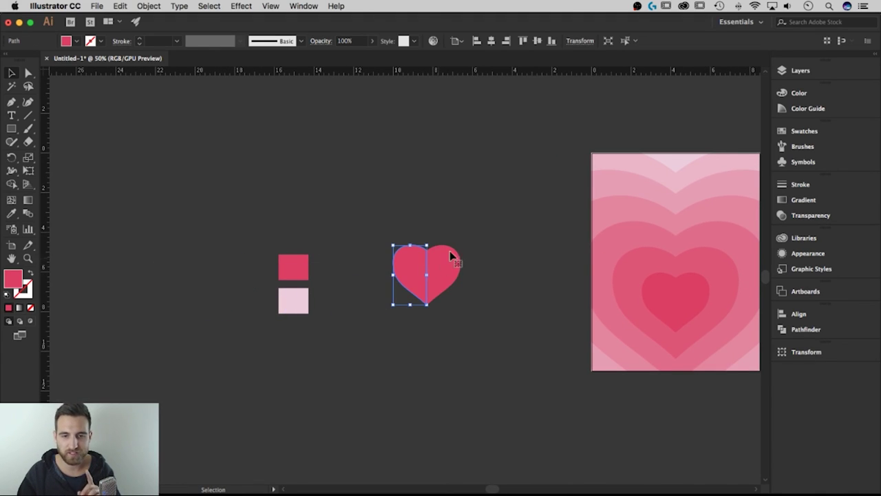
click(480, 244)
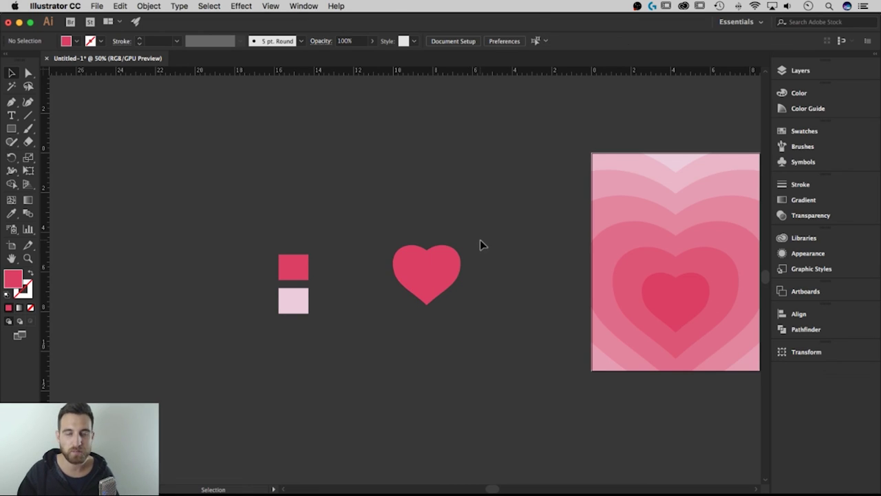
Undo an accidental reshape of the spare heart and zoom out to show it beside the poster.
key(super+equal)
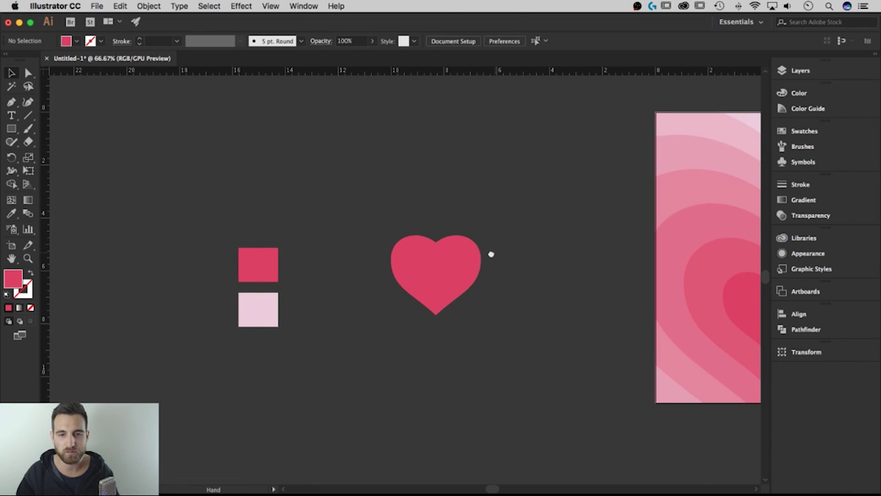
click(414, 260)
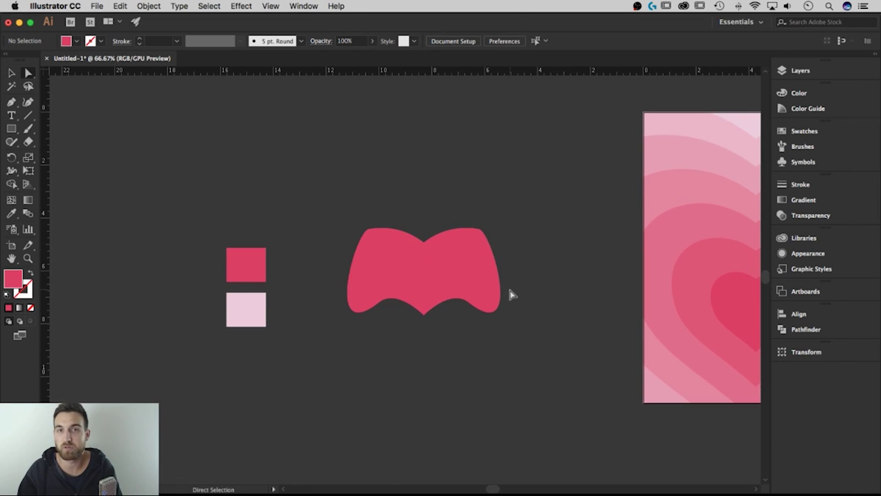
key(super+z)
key(super+z)
key(super+z)
key(super+z)
key(super+z)
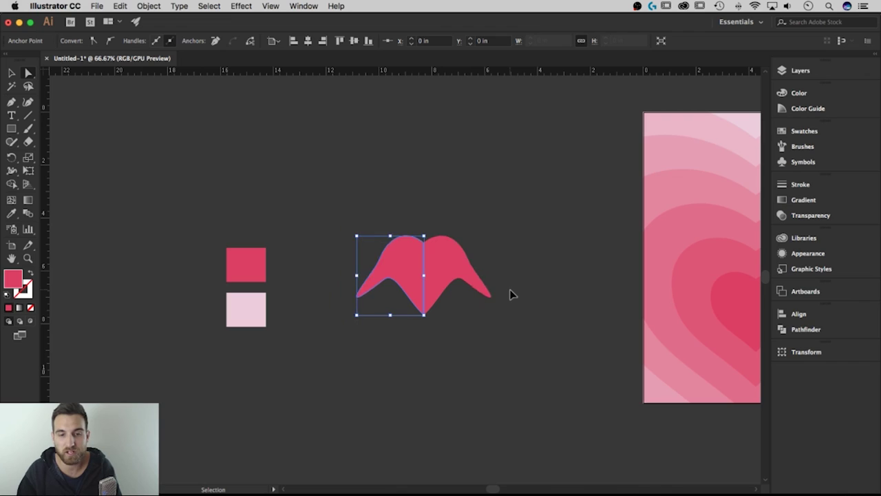
key(super+z)
key(super+z)
key(super+z)
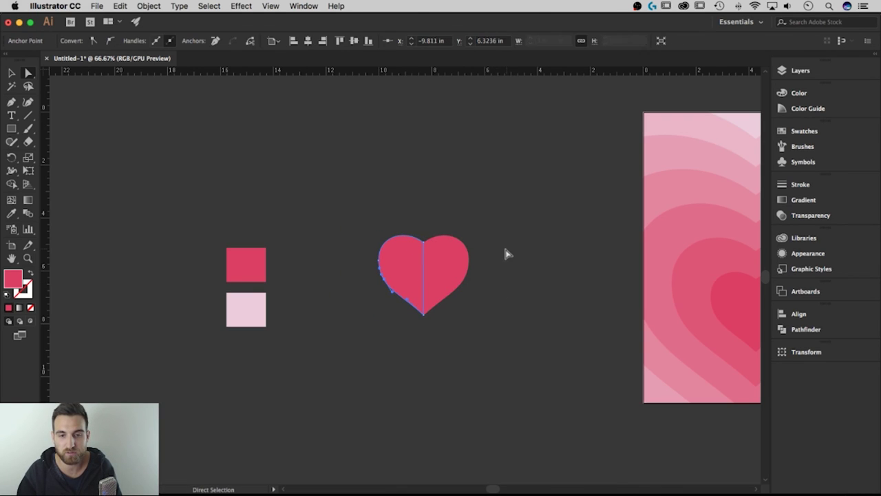
drag(522, 250, 465, 252)
key(super+minus)
scroll(563, 241, right, 3)
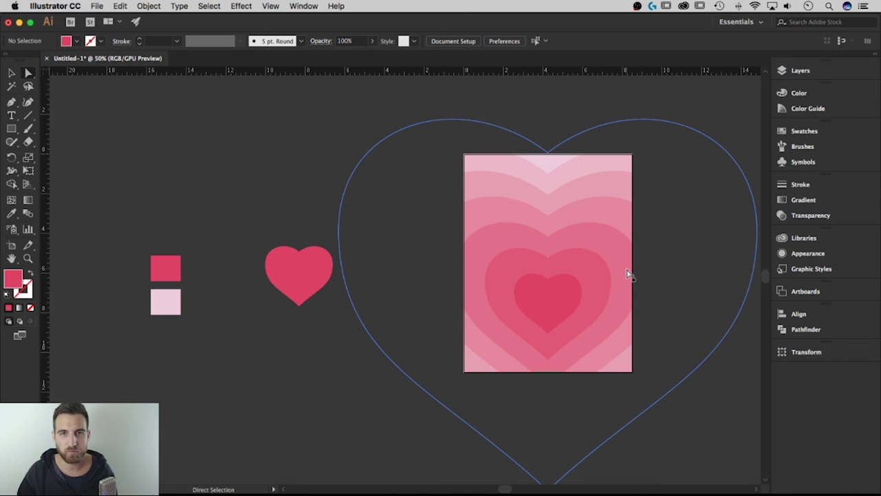
scroll(657, 262, right, 5)
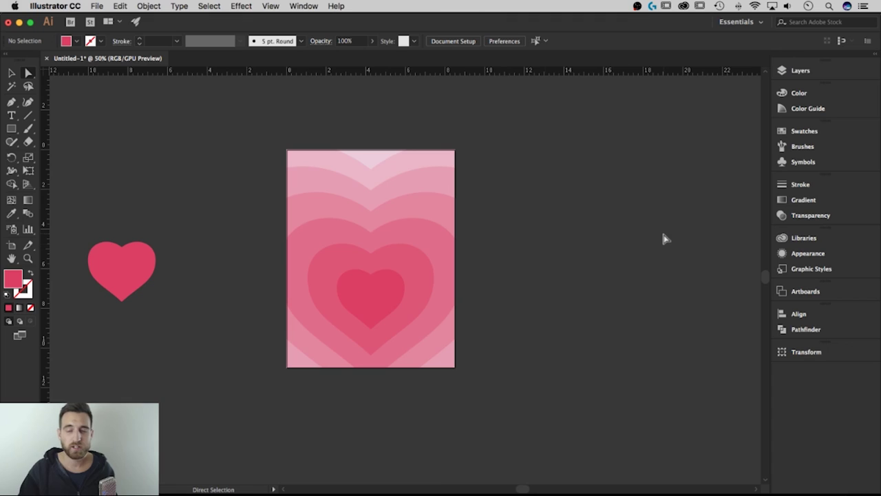